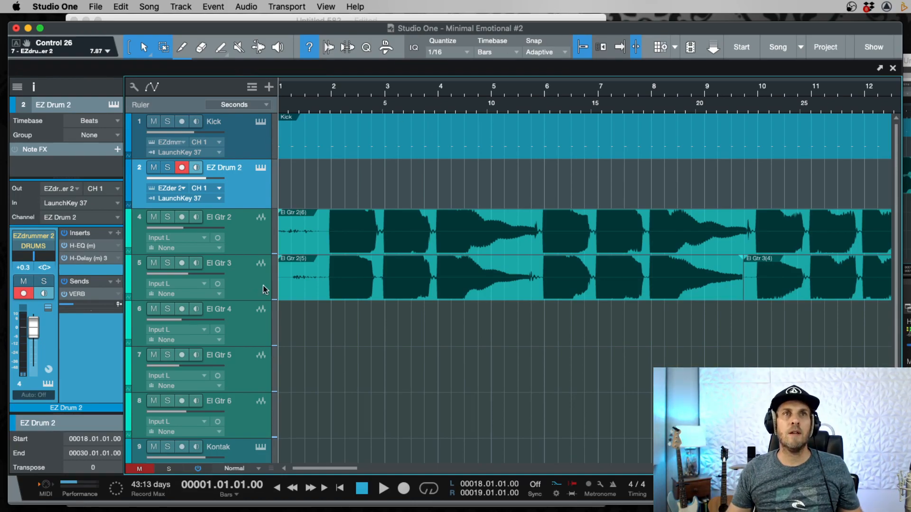
Step: Split the El Gtr 2 and El Gtr 3 events just before bar 2 and delete the noise ahead of the first chord
key("e")
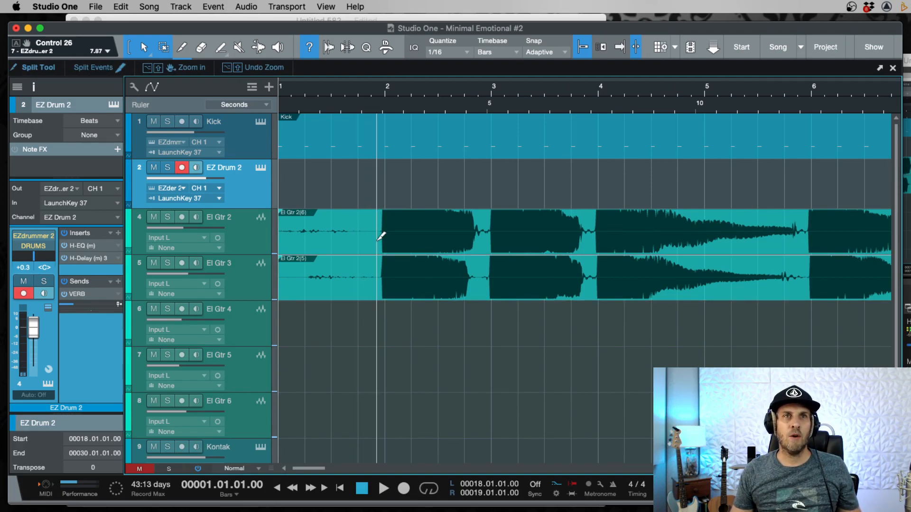
key("shift+e")
key("alt")
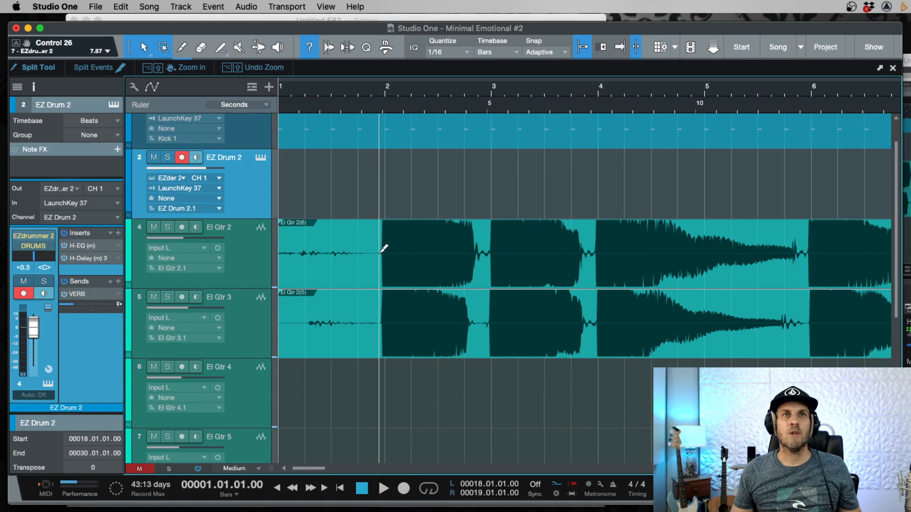
left_click(382, 247)
left_click(336, 341)
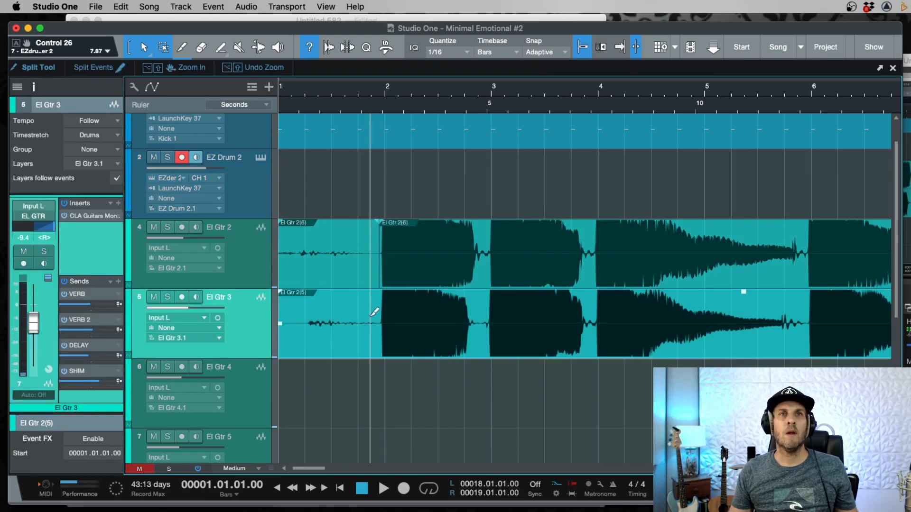
left_click(349, 334)
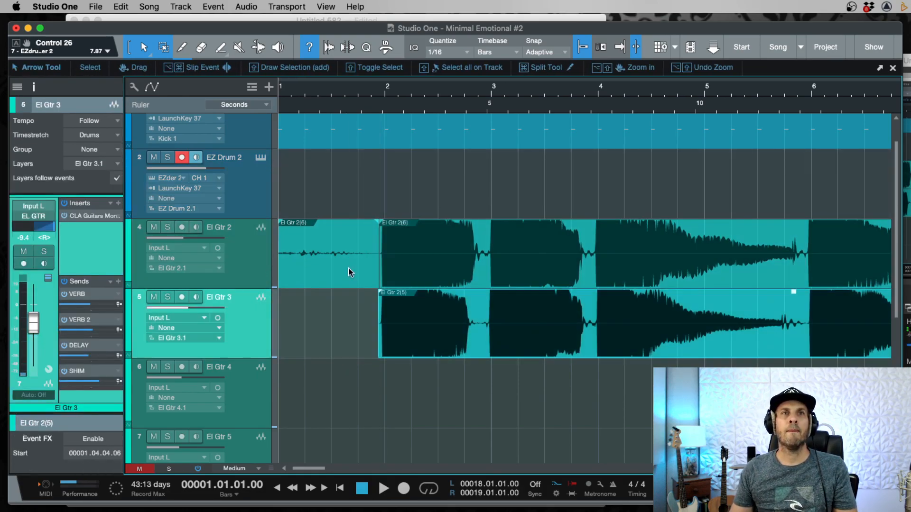
left_click(348, 269, "shift")
key("Delete")
Step: Cut both guitar events' leading edges so they start together at 1.04.04.41, just before the first chord
key("e")
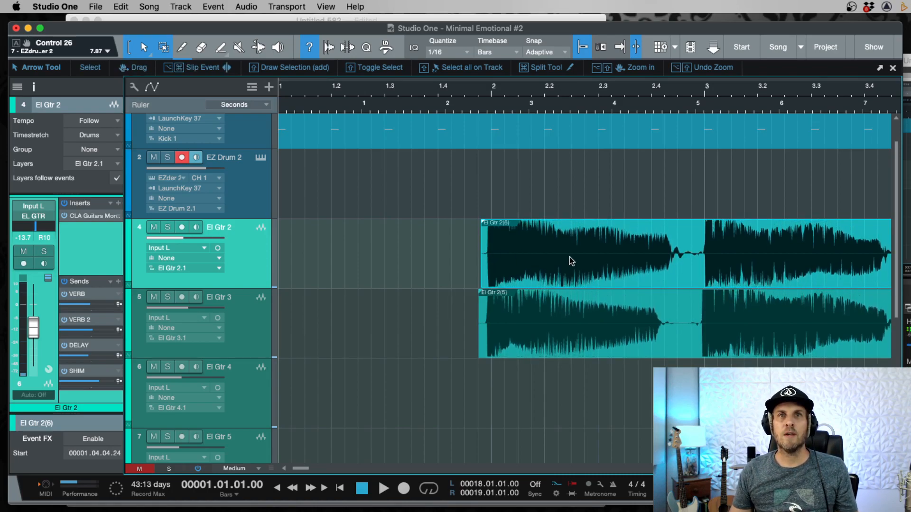
key("e")
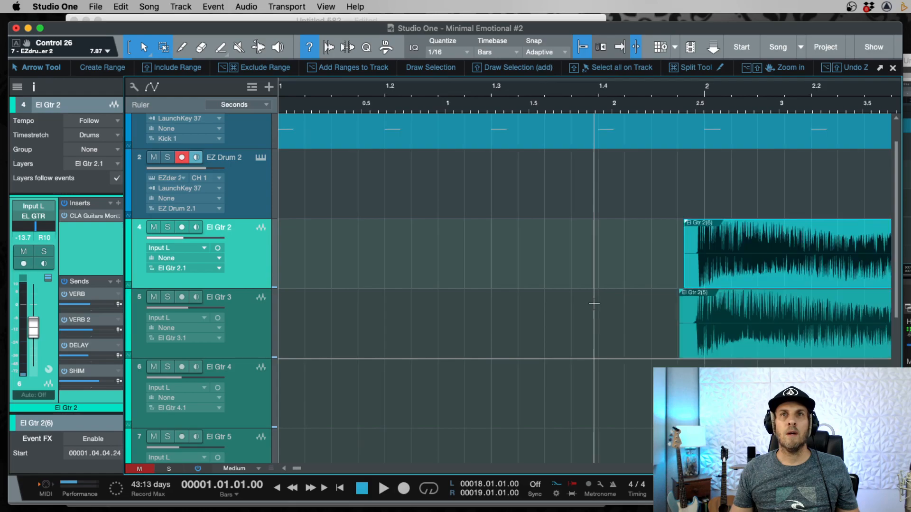
scroll(651, 316, "right", 5)
left_click_drag(472, 251, 505, 334)
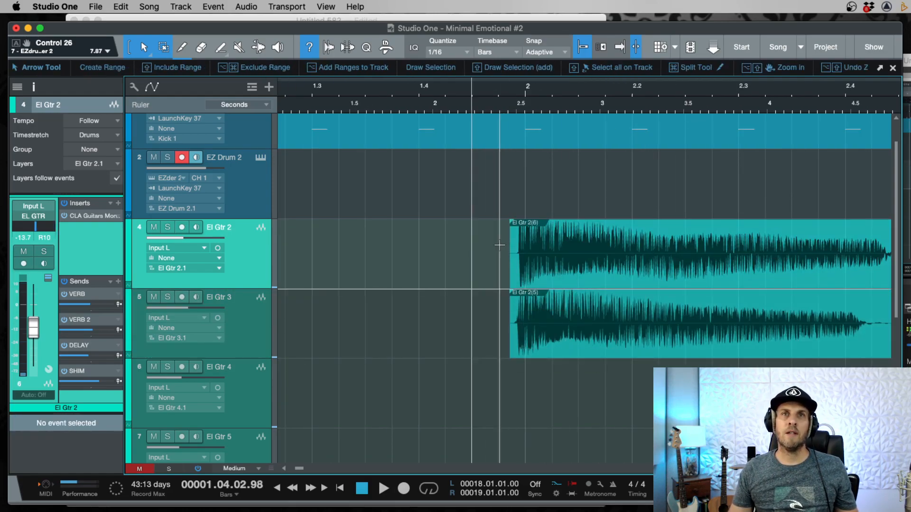
left_click_drag(501, 295, 508, 295)
key("Delete")
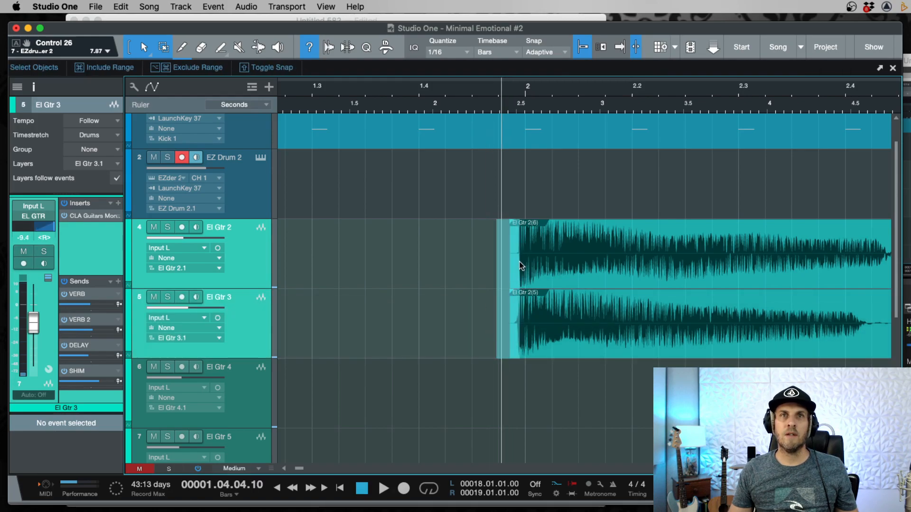
left_click(519, 262)
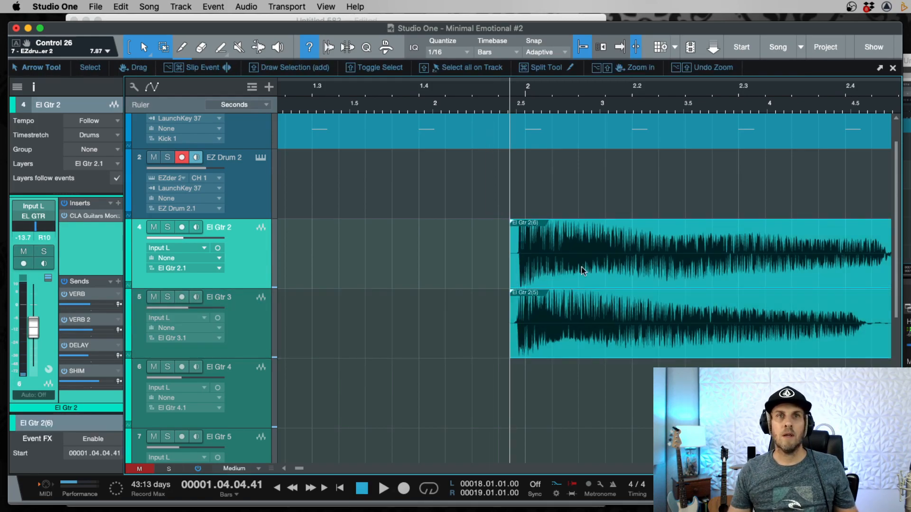
Step: Audition the guitars, then lower the four effect channels from VERB through SHIM together, bringing SHIM to -18.4 dB
key("w")
key("space")
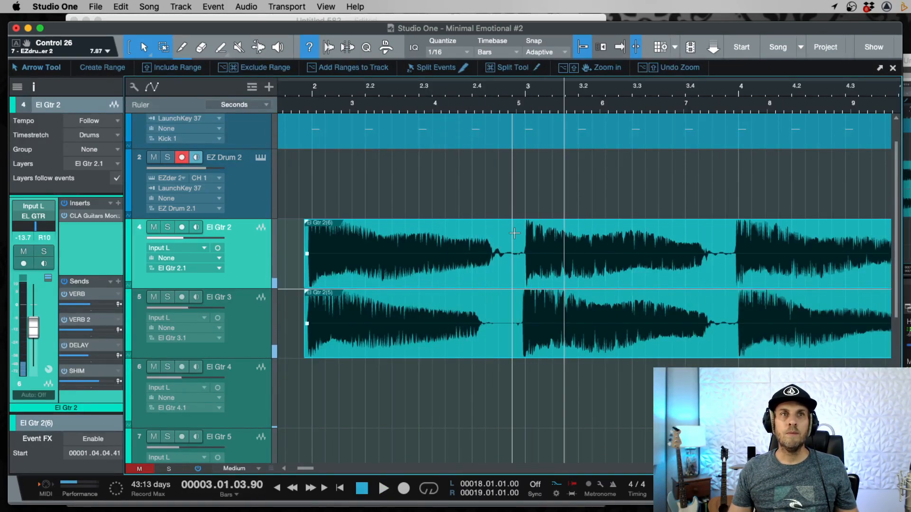
key("F3")
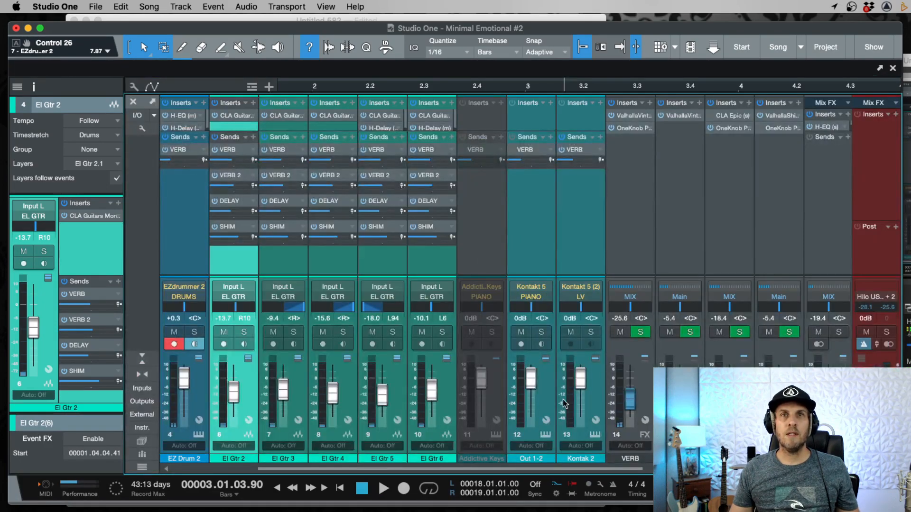
left_click(637, 368)
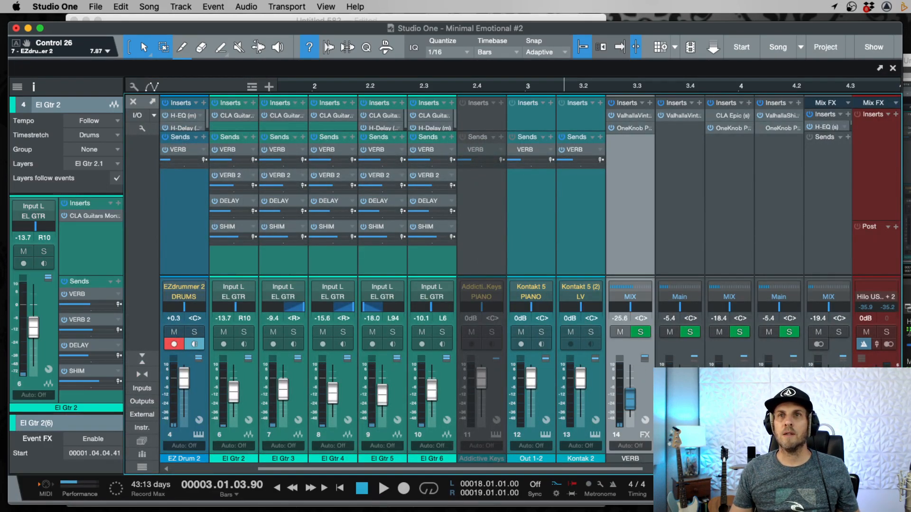
left_click(794, 367, "shift")
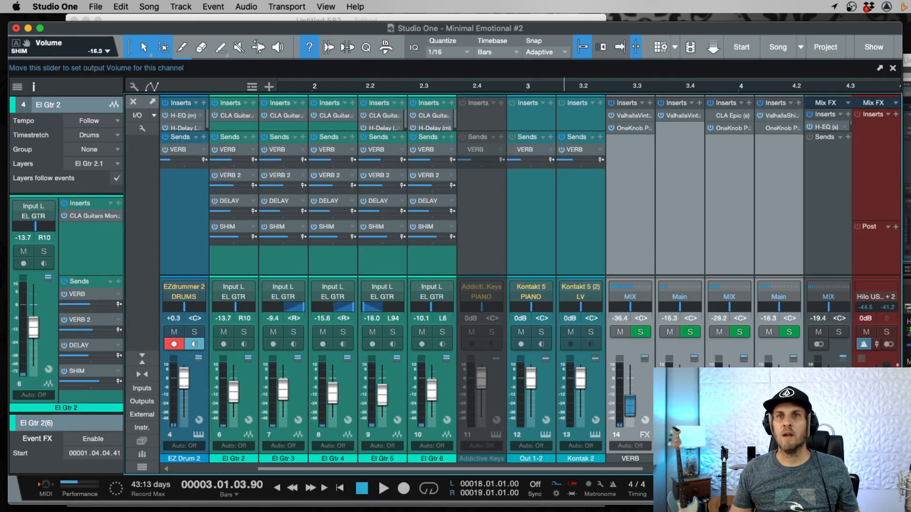
key("F3")
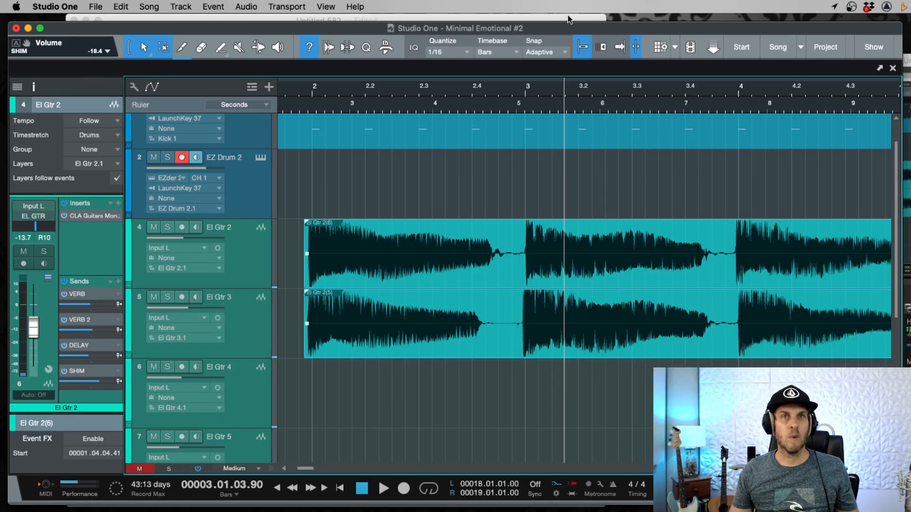
Step: Delete the noisy gap just before bar 3 on both guitar tracks, from about 2.4.2.62 to 2.4.4.64
left_click_drag(521, 224, 493, 322)
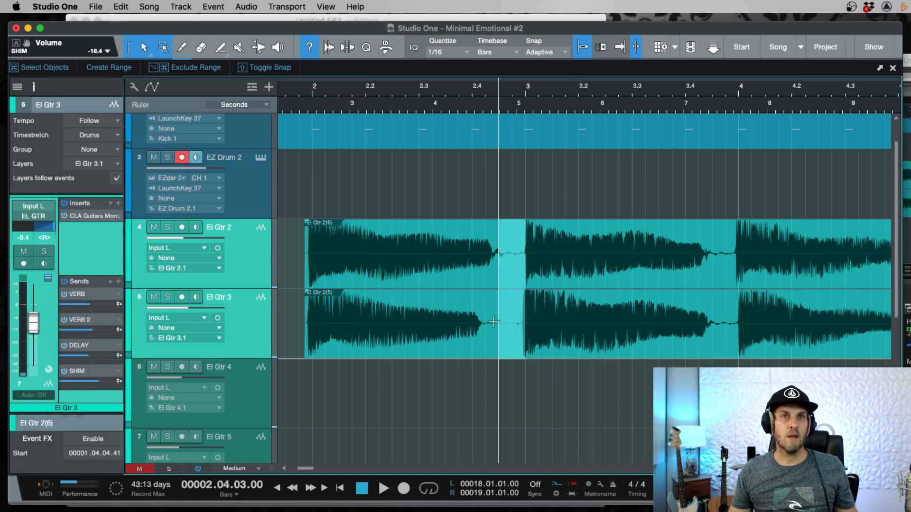
left_click(524, 167)
left_click_drag(520, 230, 498, 295)
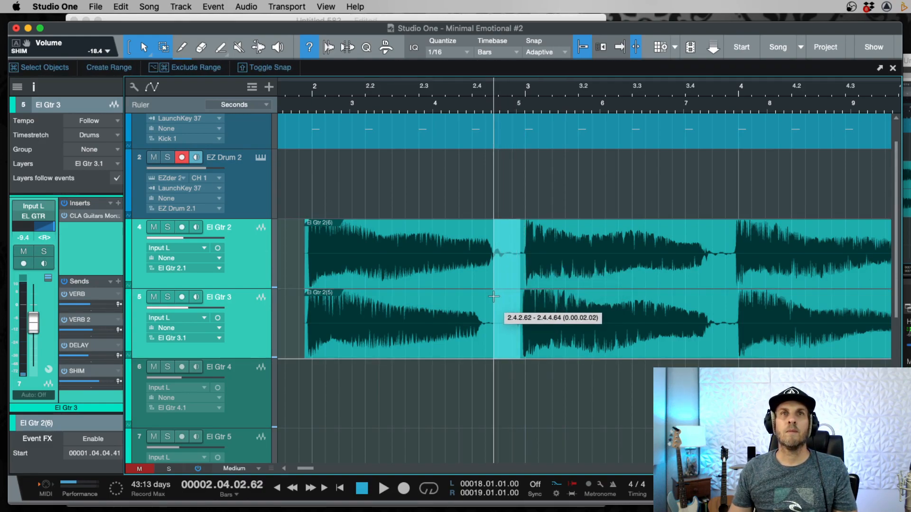
key("Delete")
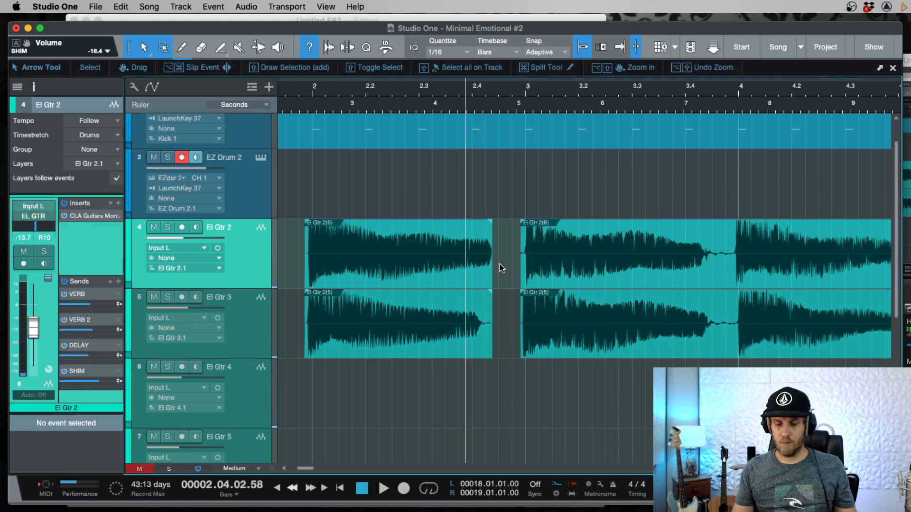
Step: During playback, delete the noisy gaps before bars 4 and 6 on both guitar tracks
key("space")
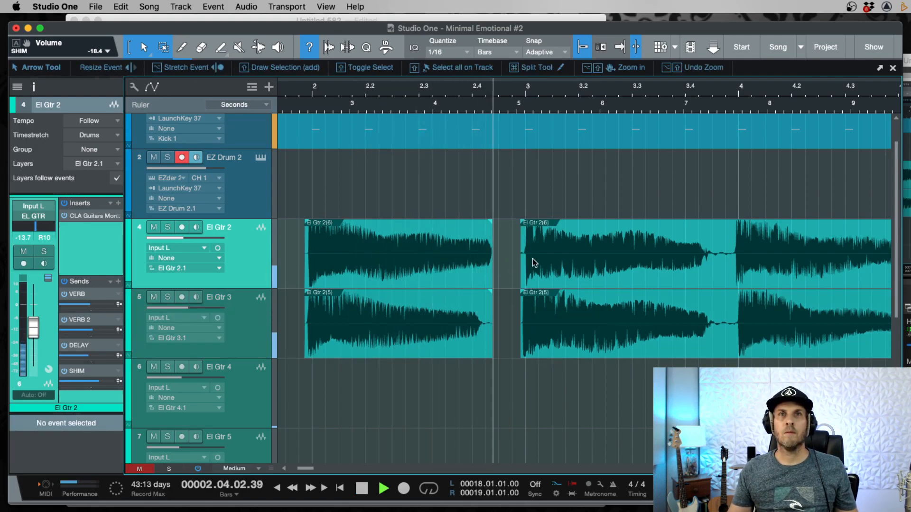
left_click_drag(734, 226, 706, 313)
key("Delete")
scroll(705, 309, "right", 5)
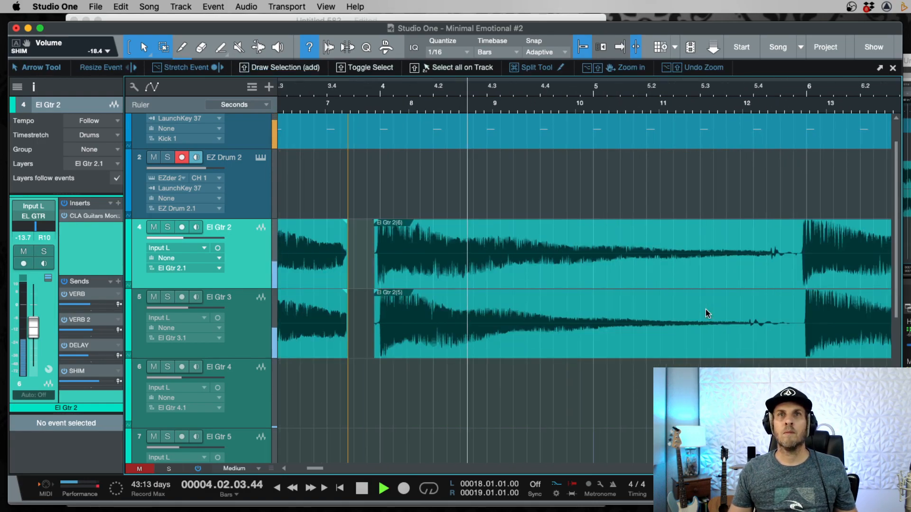
left_click_drag(800, 226, 749, 317)
key("Delete")
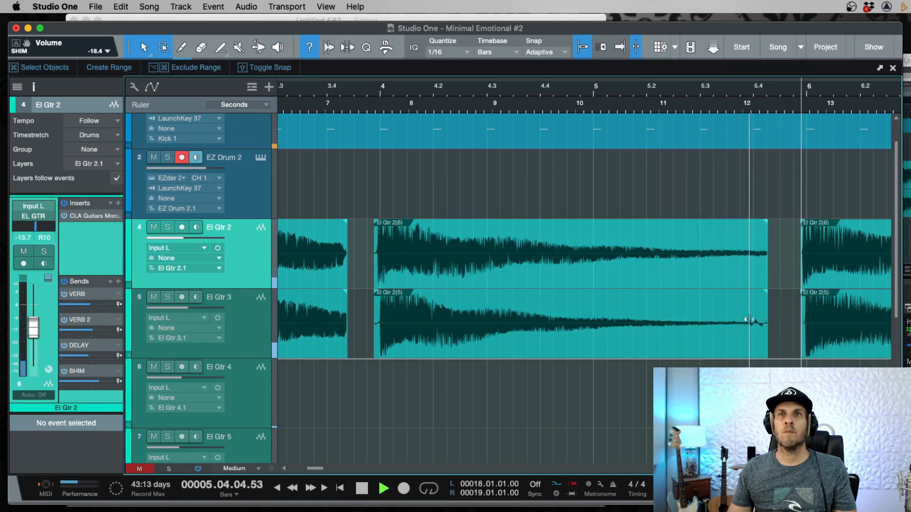
key("Delete")
Step: Delete the noisy gaps before bars 7 and 8 on both guitar tracks
scroll(674, 243, "right", 5)
left_click_drag(657, 240, 629, 314)
key("Delete")
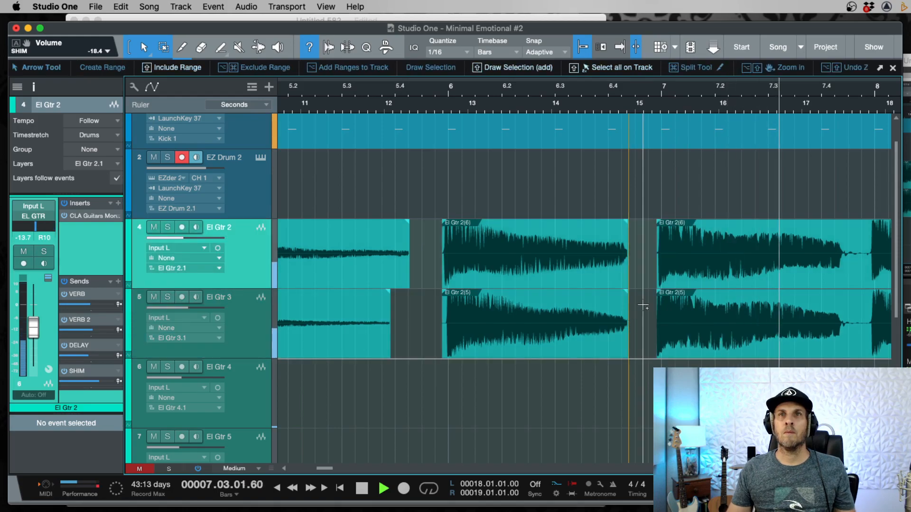
scroll(510, 230, "right", 5)
left_click_drag(510, 230, 485, 317)
key("Delete")
scroll(710, 312, "right", 3)
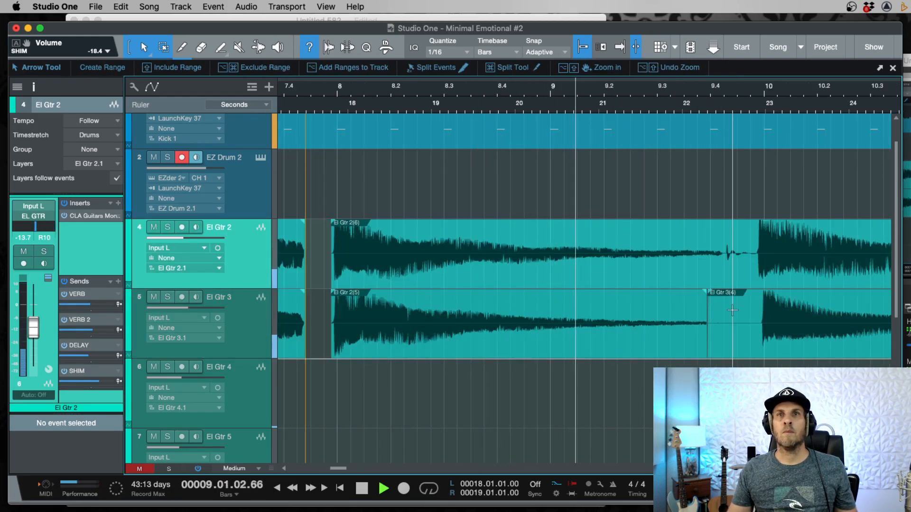
Step: Adjust the El Gtr 3 event boundary before bar 10, then delete 9.4.1.35 to 9.4.3.95 on both guitar tracks
left_click_drag(707, 351, 756, 351)
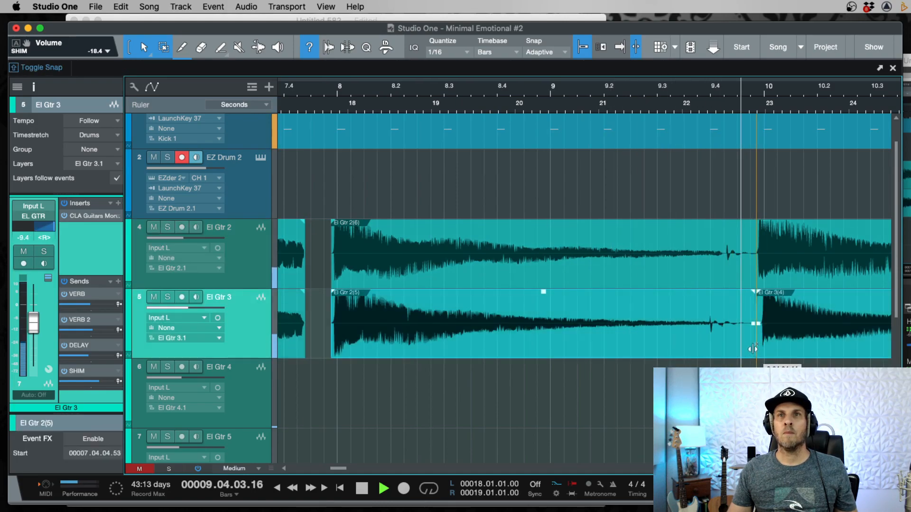
key("space")
left_click_drag(755, 228, 715, 341)
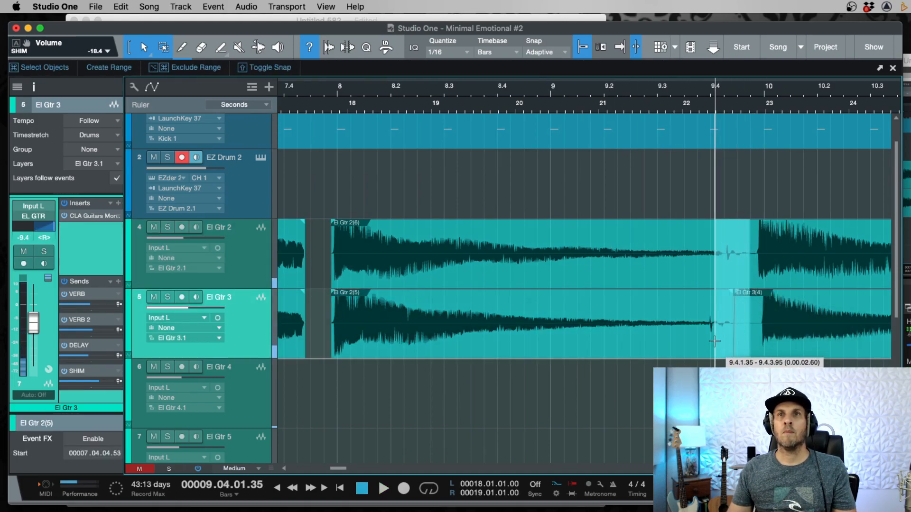
key("Delete")
Step: Trim the leftover noise from the end of the El Gtr 3 event before bar 10 and resume playback
left_click(707, 325)
key("Delete")
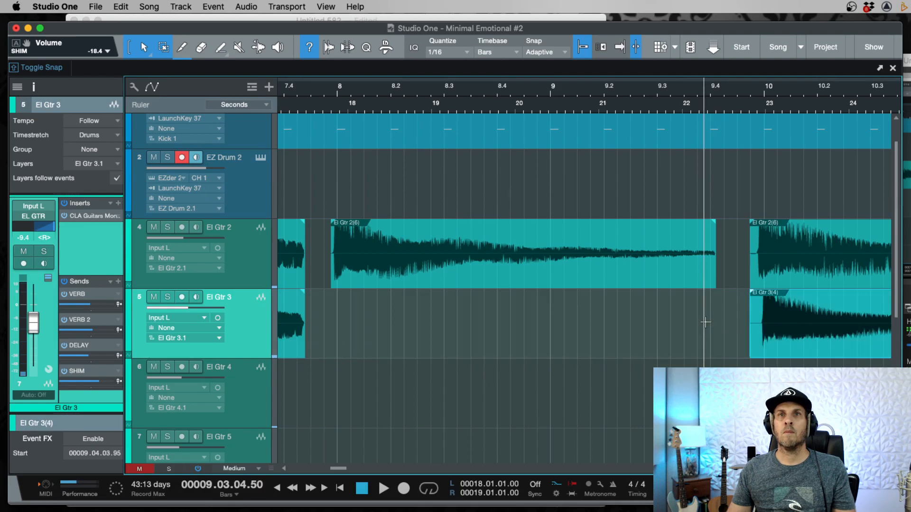
key("super+z")
key("space")
Step: Delete the noisy gaps before bars 11 and 12 on both guitar tracks
key("w")
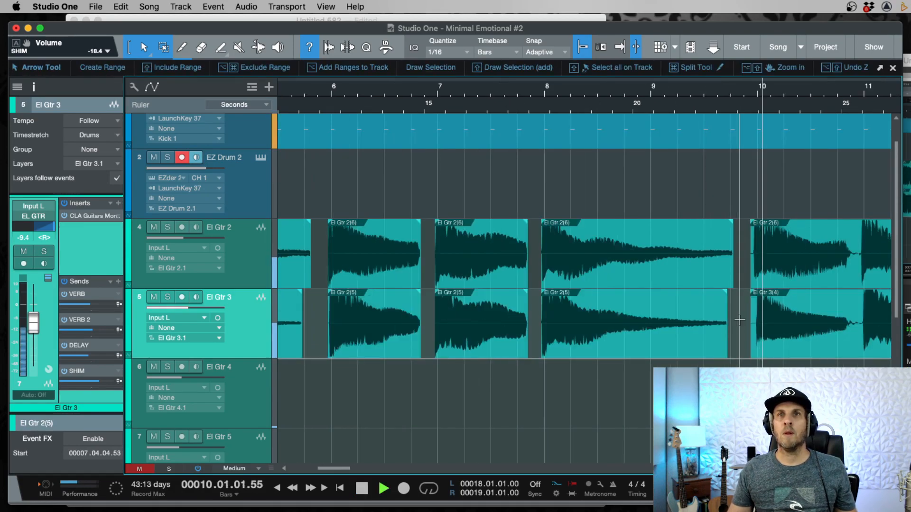
key("e")
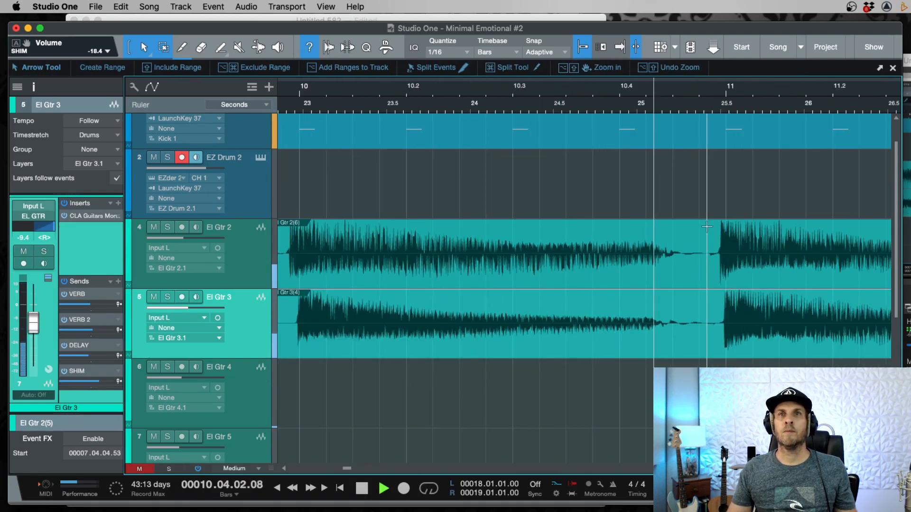
mouse_move(718, 226)
left_mouse_down()
mouse_move(677, 335)
mouse_move(658, 337)
left_mouse_up()
key("Delete")
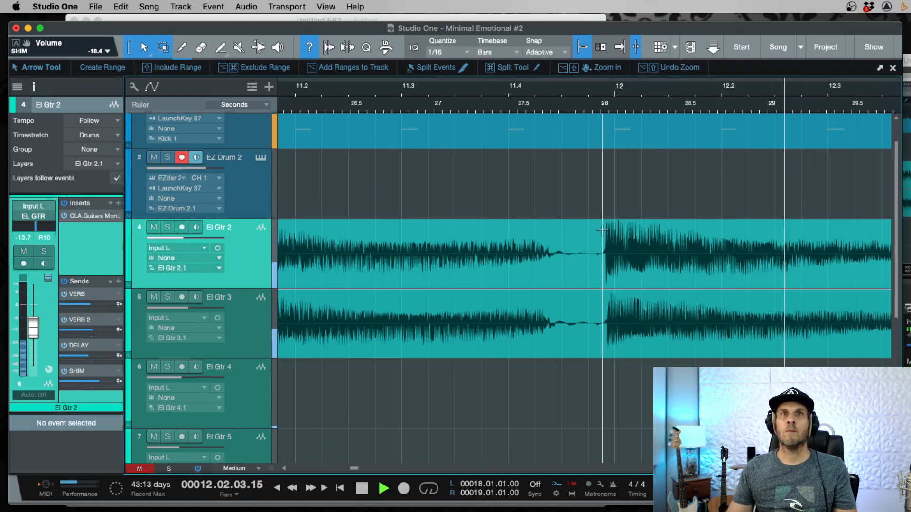
left_click_drag(599, 256, 555, 322)
key("Delete")
Step: Delete the noisy gap before bar 14 on both guitar tracks and stop playback
scroll(646, 294, "down", 10)
scroll(646, 294, "left", 5)
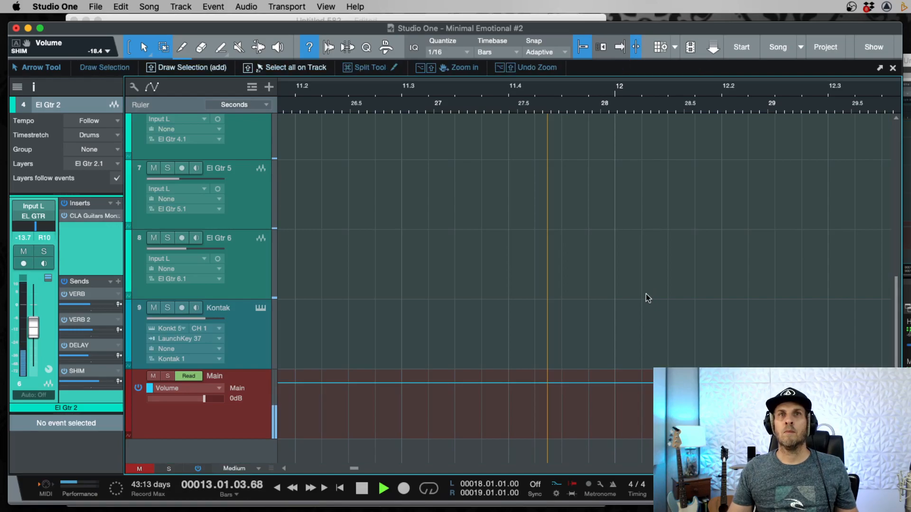
scroll(645, 294, "up", 10)
key("w")
key("w")
key("w")
key("space")
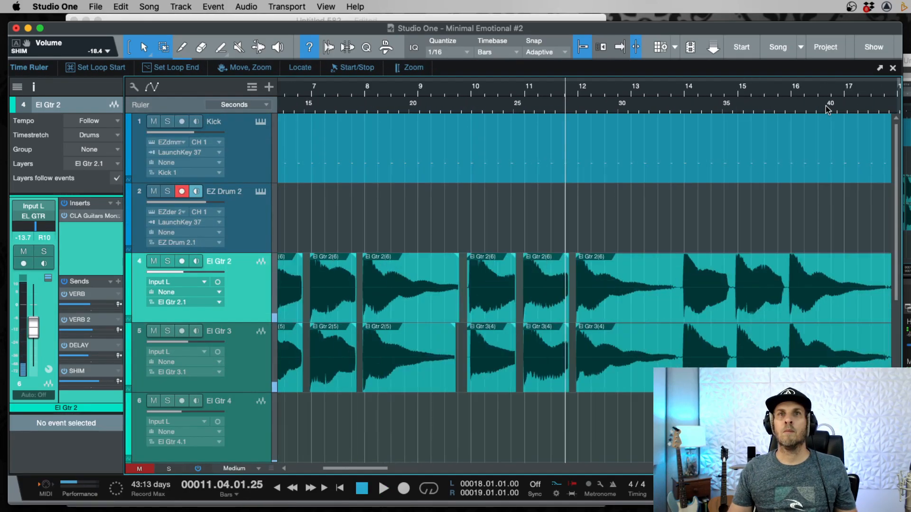
key("e")
key("e")
key("space")
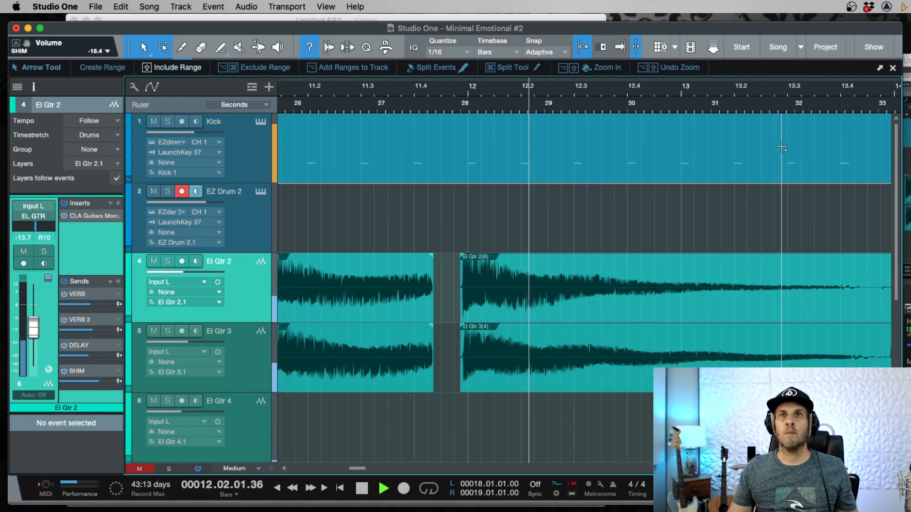
left_click_drag(711, 260, 663, 351)
key("Delete")
key("space")
Step: Select all the trimmed guitar events on both tracks from bar 2 to bar 14 and give them long fade-outs
key("w")
key("w")
key("w")
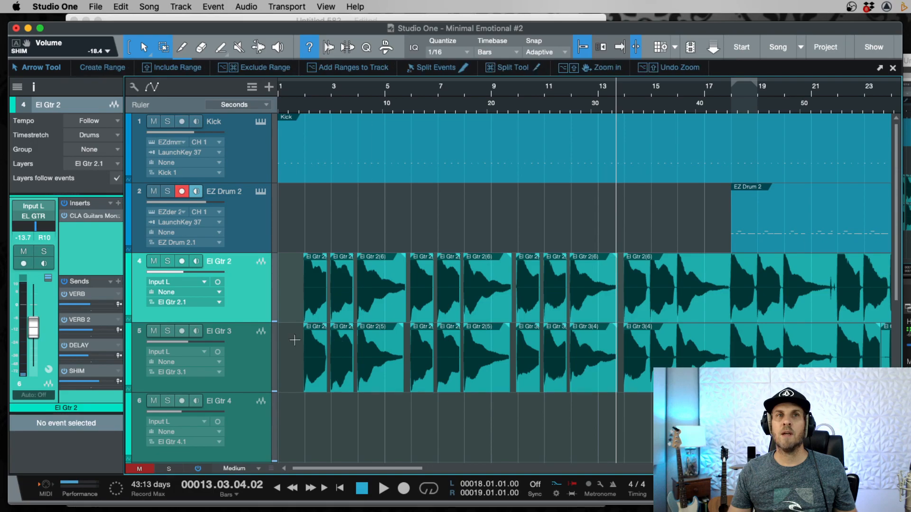
left_click_drag(290, 381, 619, 298)
left_click_drag(616, 257, 601, 265)
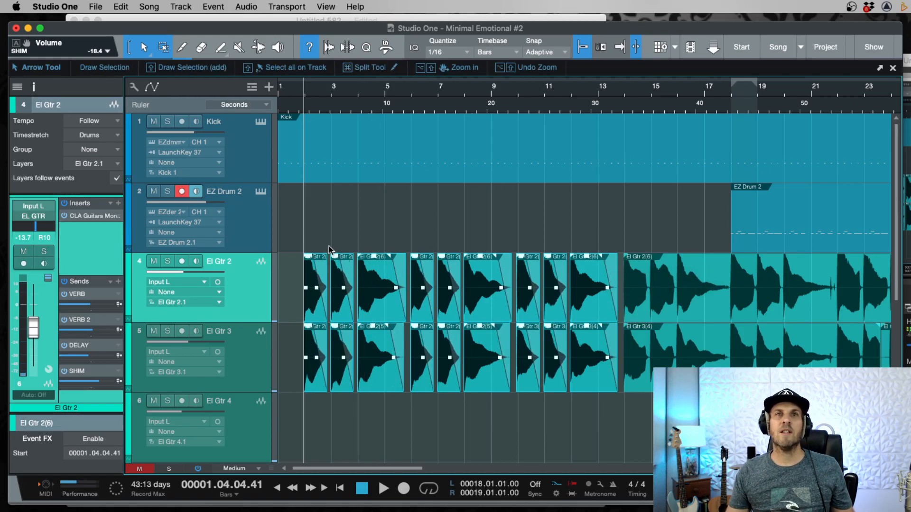
Step: Set a fade-in of about 46 ms on all the selected guitar events
scroll(308, 259, "up", 8)
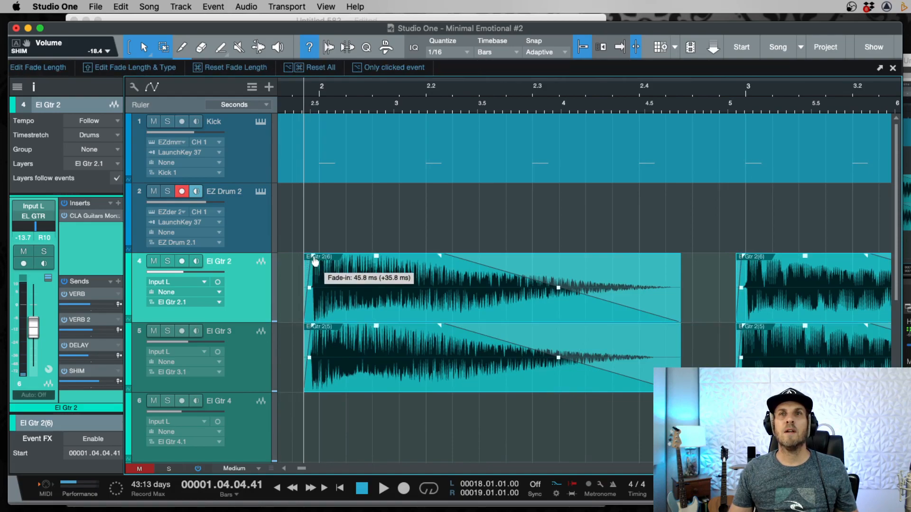
left_click_drag(315, 262, 315, 262)
scroll(315, 262, "down", 10)
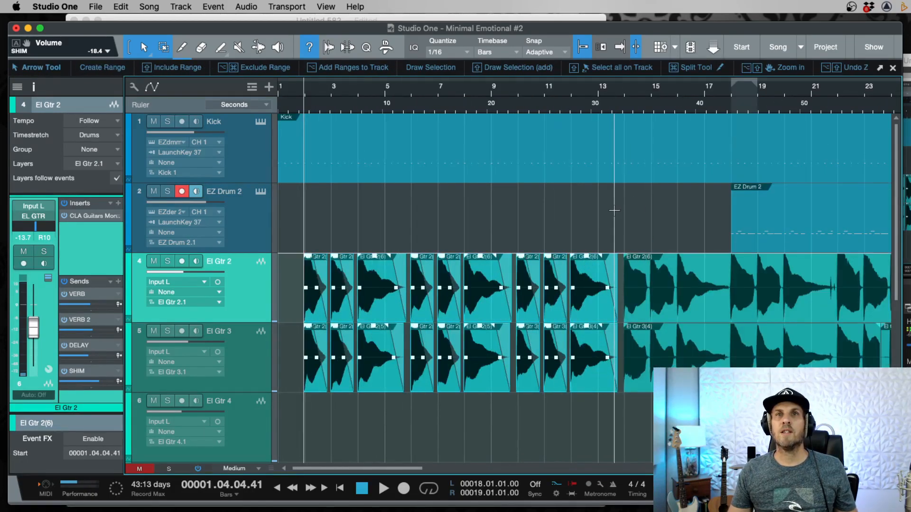
Step: Delete the noisy gaps before bars 15 and 16 on both guitar tracks during playback
left_click(618, 107)
scroll(618, 107, "up", 8)
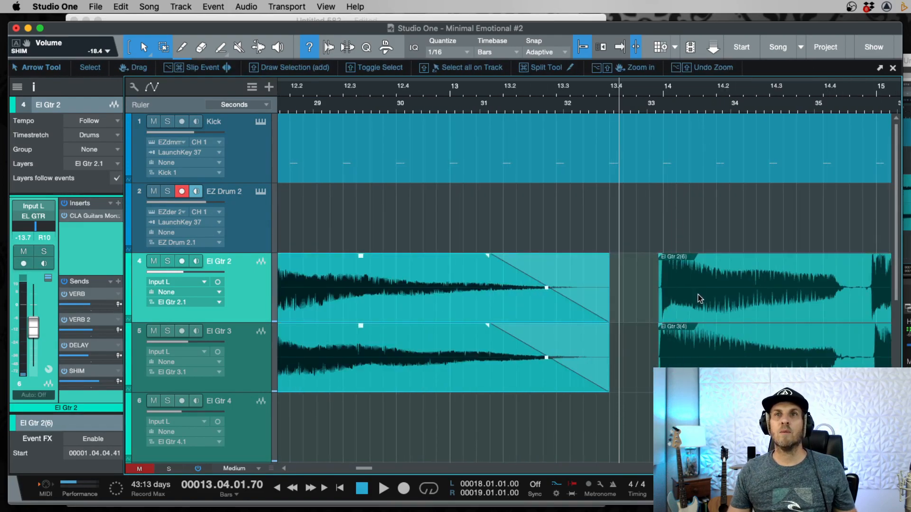
key("space")
scroll(699, 299, "right", 5)
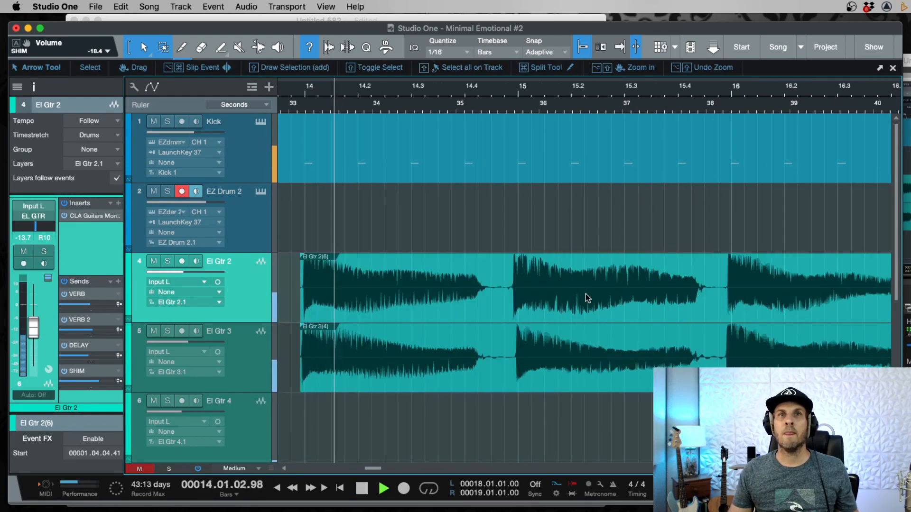
left_click_drag(514, 281, 479, 357)
key("Delete")
left_click_drag(548, 289, 519, 352)
key("Delete")
Step: Stop playback and extend the start of the El Gtr 3 event at bar 16 slightly earlier, to 15.04.04.59
key("e")
key("e")
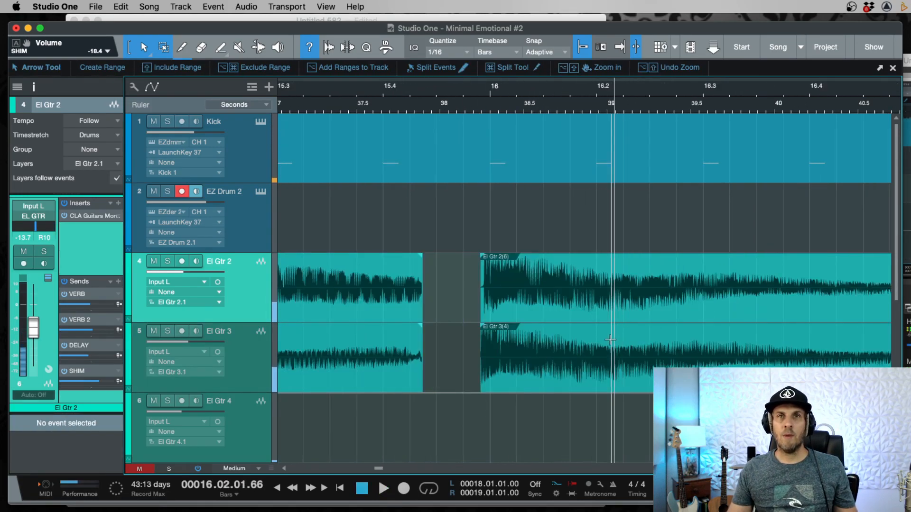
key("space")
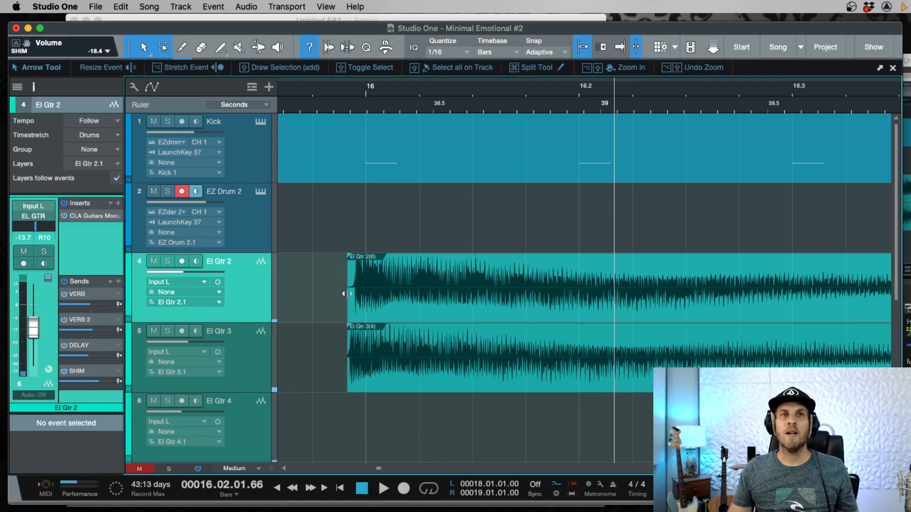
left_click_drag(349, 355, 342, 356)
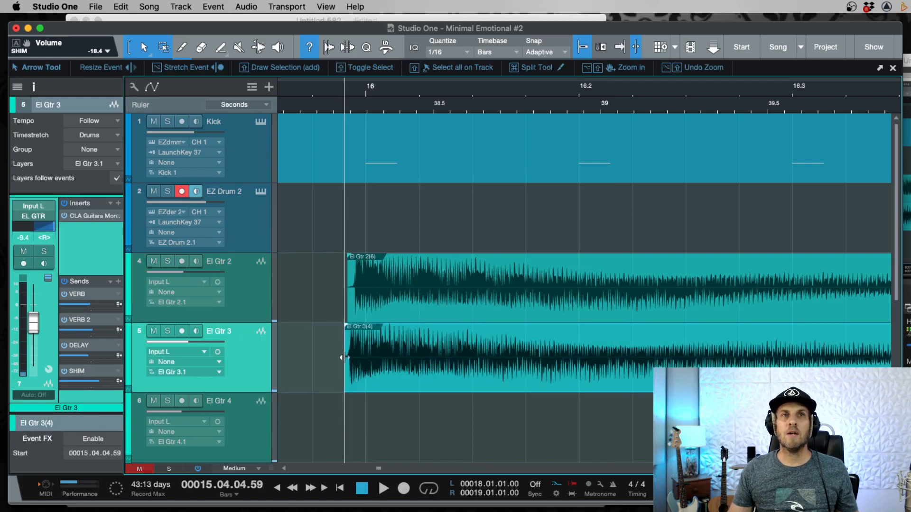
Step: Delete the noisy gap between 17.4 and bar 18 on both guitar tracks
key("w")
key("w")
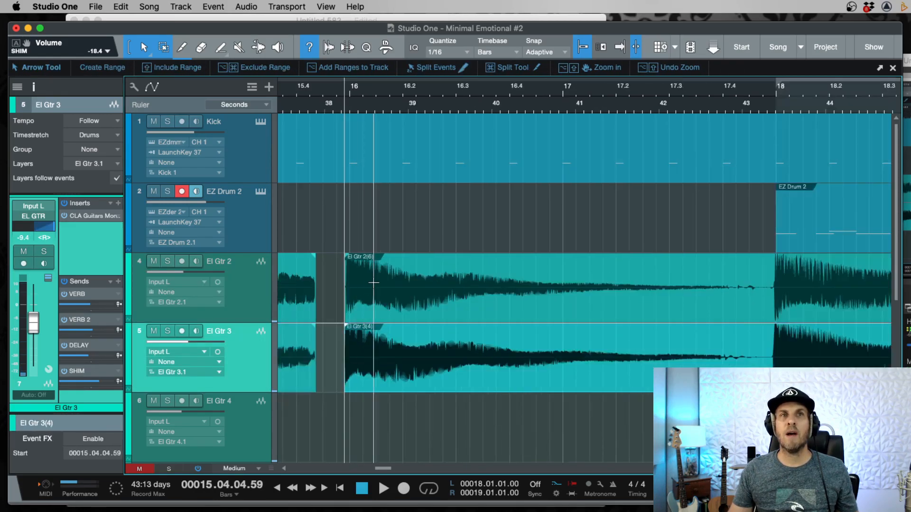
left_click_drag(772, 260, 726, 354)
key("Delete")
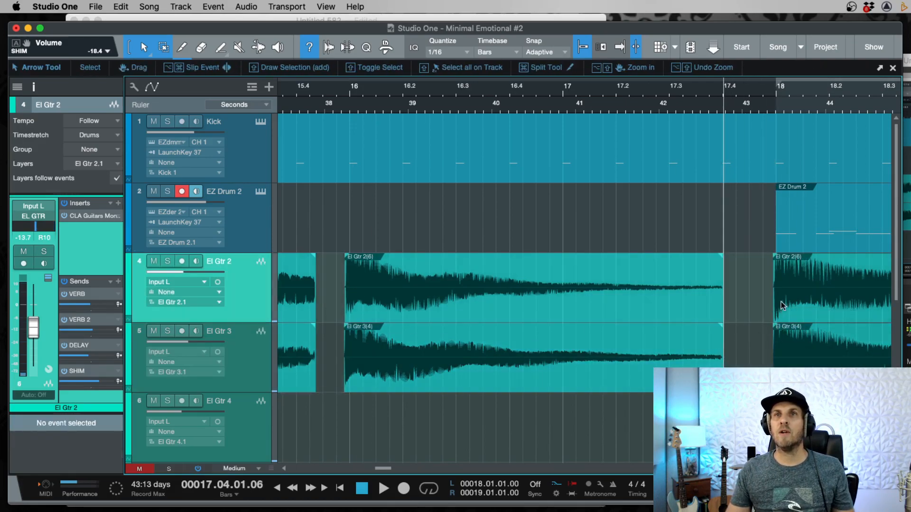
Step: Examine the starts of the El Gtr 2 and El Gtr 3 events at bar 18 up close
key("e")
key("e")
key("e")
key("w")
key("w")
scroll(784, 312, "right", 5)
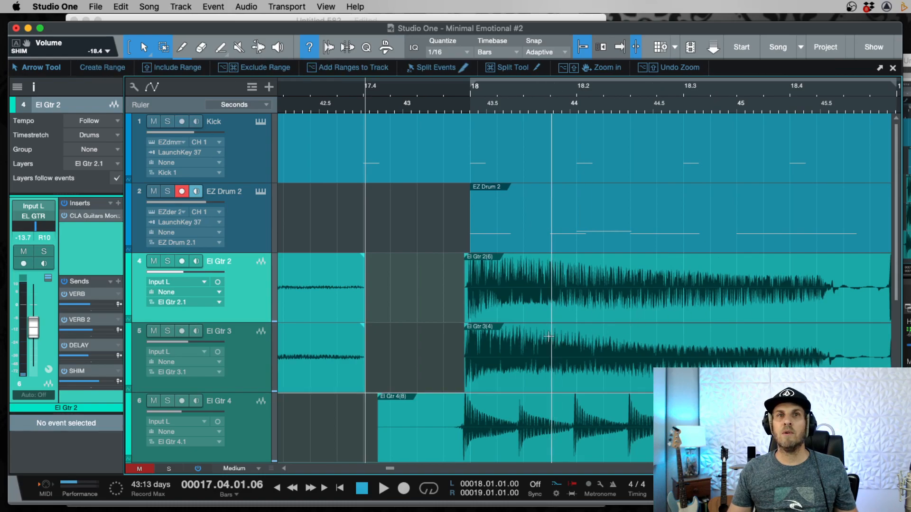
key("e")
key("e")
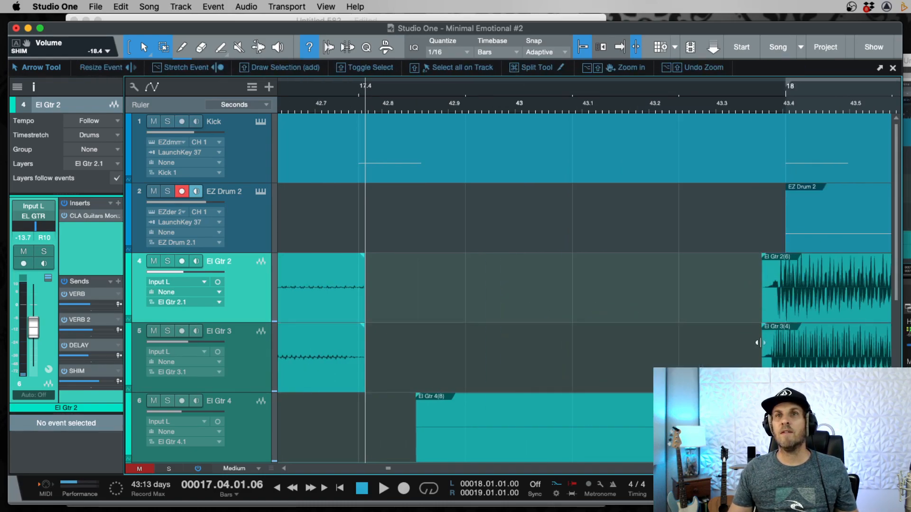
key("w")
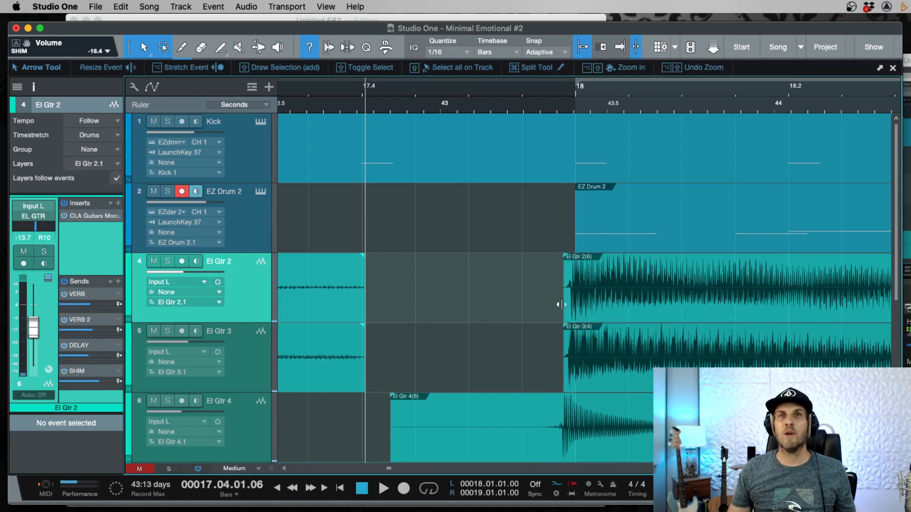
key("w")
key("e")
key("e")
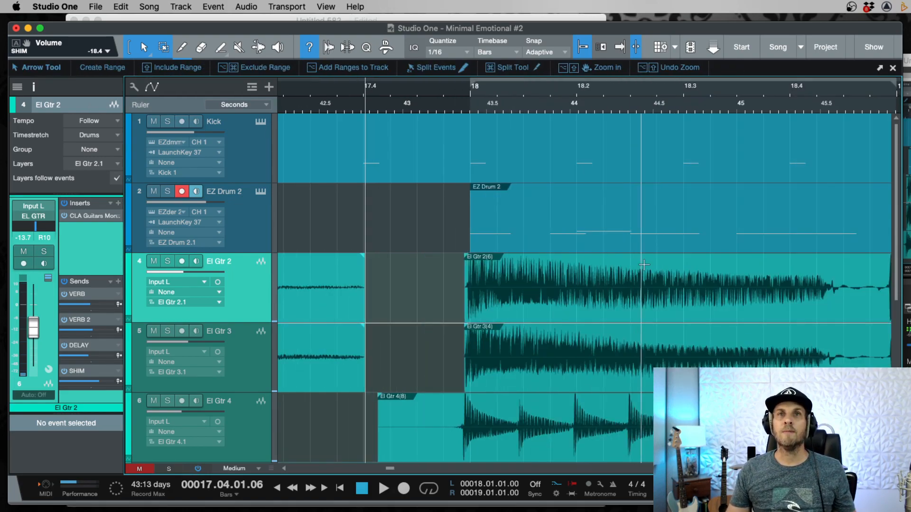
Step: Delete the noisy gaps before bars 19 and 20 on both guitar tracks
left_click_drag(707, 257, 647, 354)
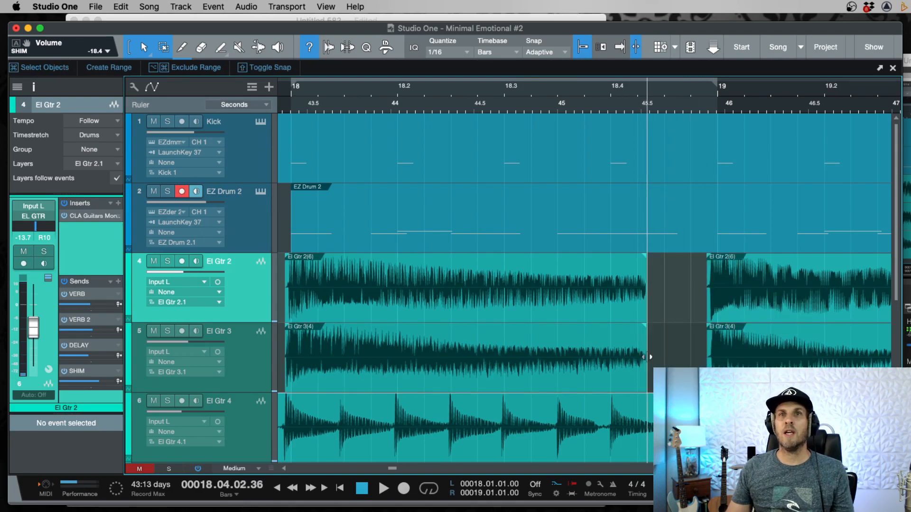
scroll(647, 353, "right", 10)
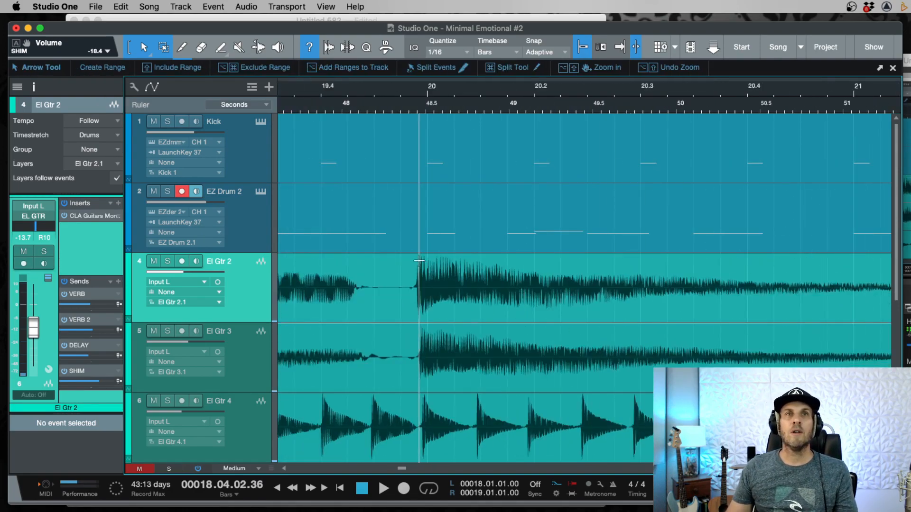
left_click_drag(416, 260, 360, 348)
left_click(477, 312)
Step: Delete the noisy gap before bar 22 on both guitar tracks and trim the start of bar 20's El Gtr 3 event to 19.04.04.73
key("w")
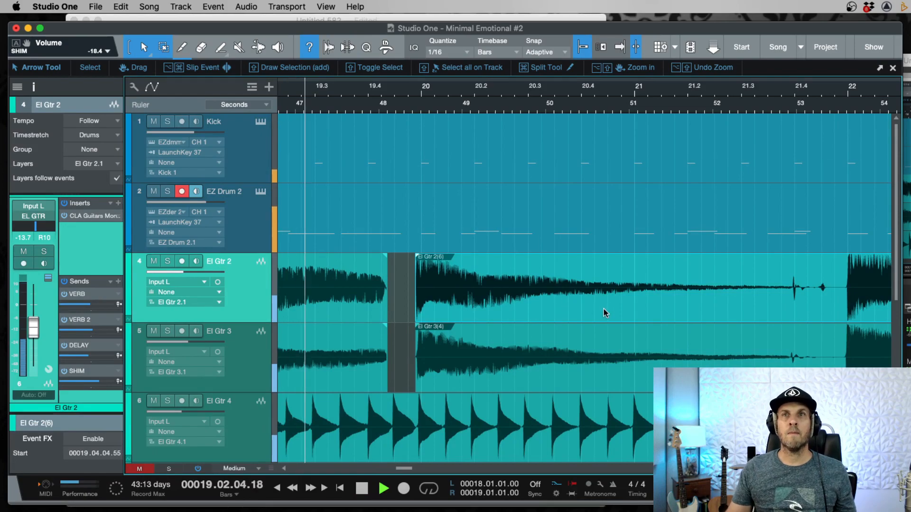
left_click_drag(847, 265, 790, 354)
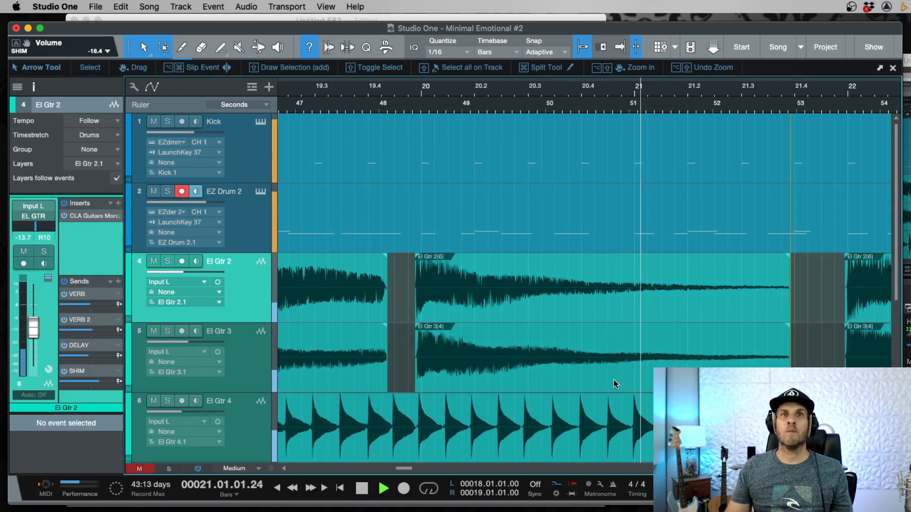
left_click_drag(519, 380, 521, 380)
key("e")
key("space")
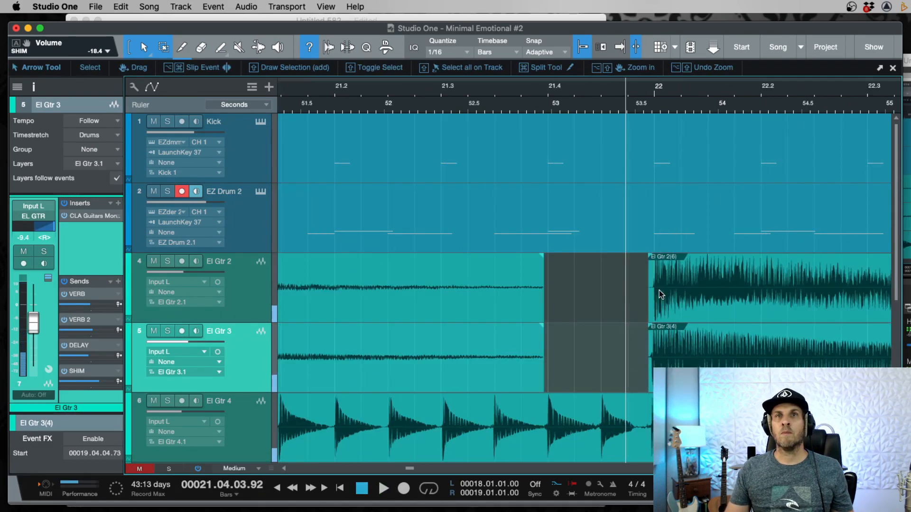
Step: Delete the noisy gap before bar 23 on both guitar tracks during playback
key("space")
key("w")
key("2")
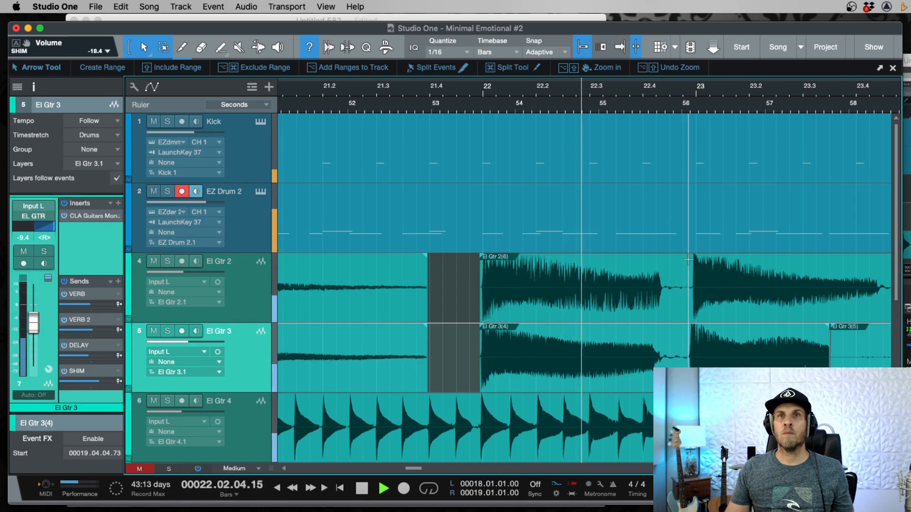
left_click_drag(687, 277, 657, 341)
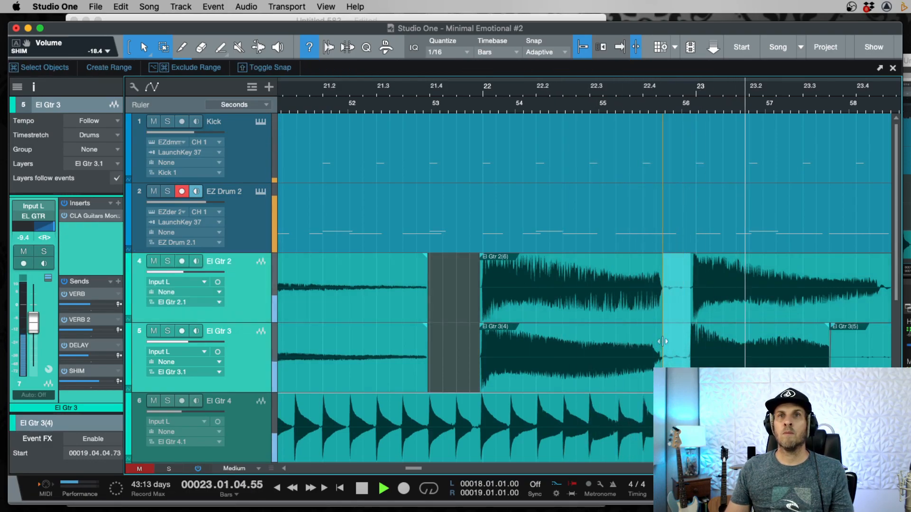
key("Delete")
Step: Extend the end of bar 23's El Gtr 3 event to about 23.04.03.33 and delete the noisy gap before bar 24 on both guitar tracks
key("space")
key("1")
scroll(661, 345, "right", 10)
left_click_drag(470, 389, 528, 379)
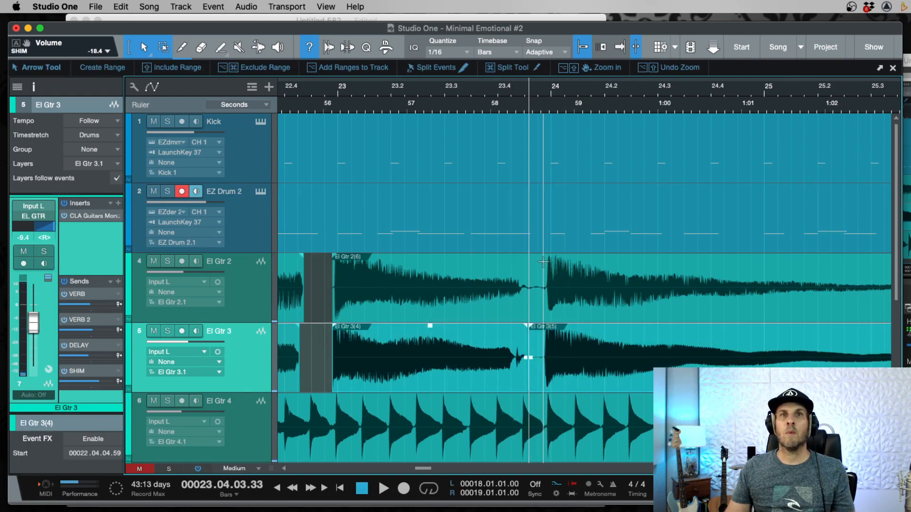
left_click_drag(545, 260, 515, 349)
key("Delete")
key("Delete")
Step: Stop playback and move the El Gtr 3 event at bar 24 slightly later so it starts at 23.04.04.85
scroll(555, 339, "up", 2)
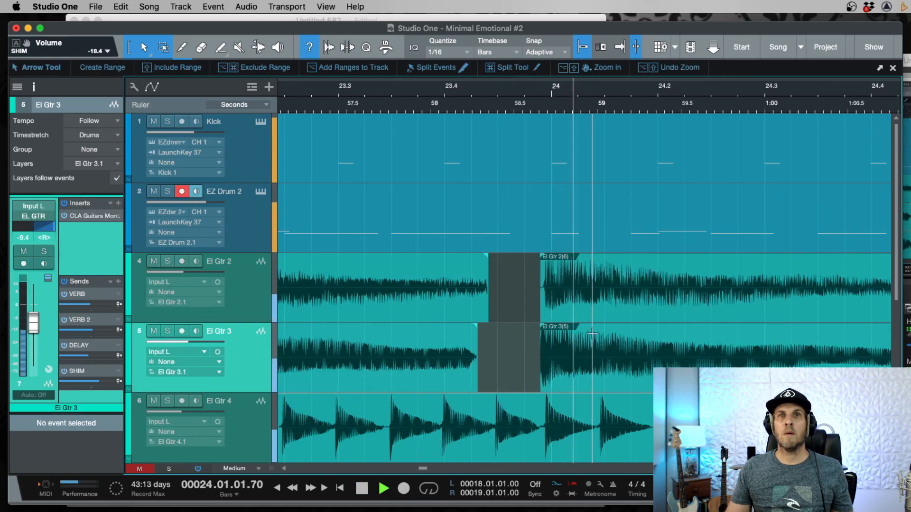
scroll(607, 335, "down", 3)
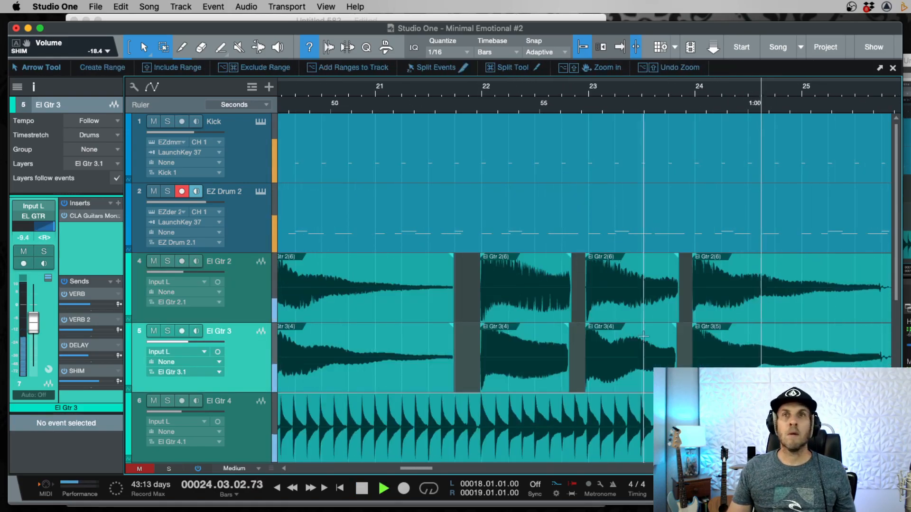
key("space")
scroll(804, 336, "up", 4)
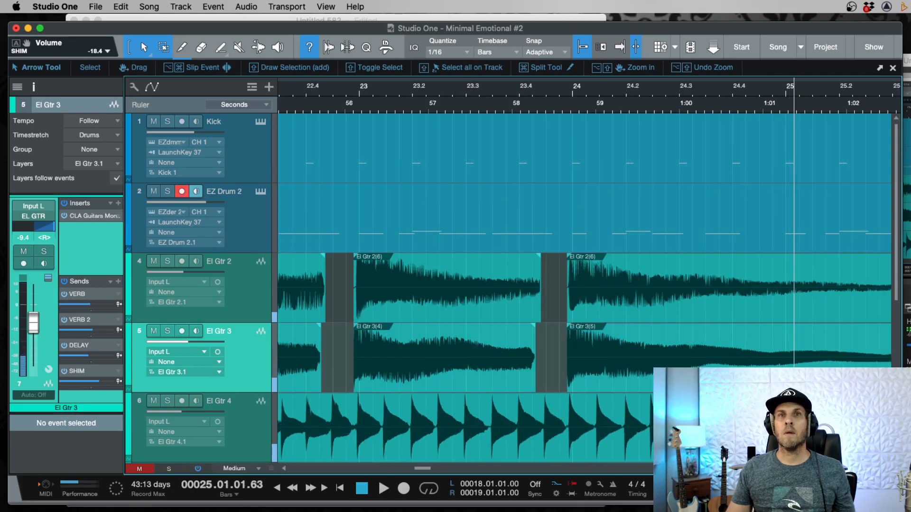
left_click(879, 326, "super")
left_click(842, 370)
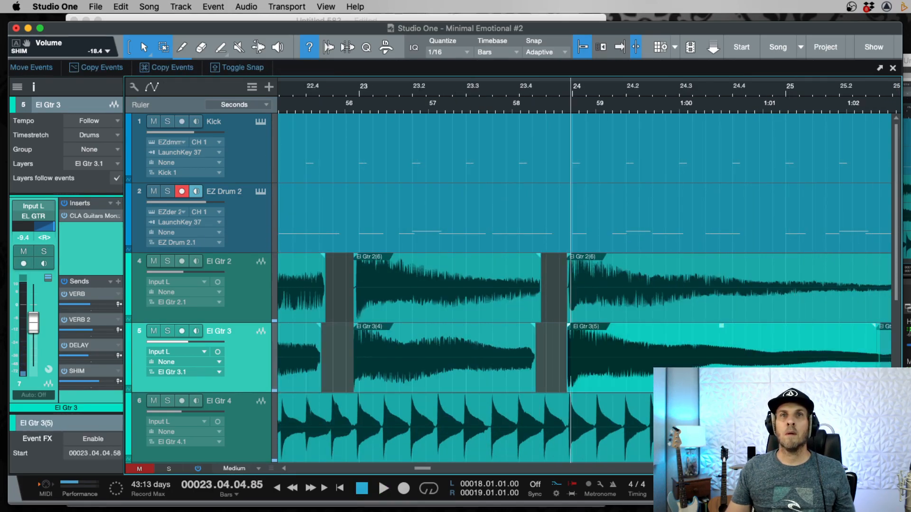
key("e")
key("w")
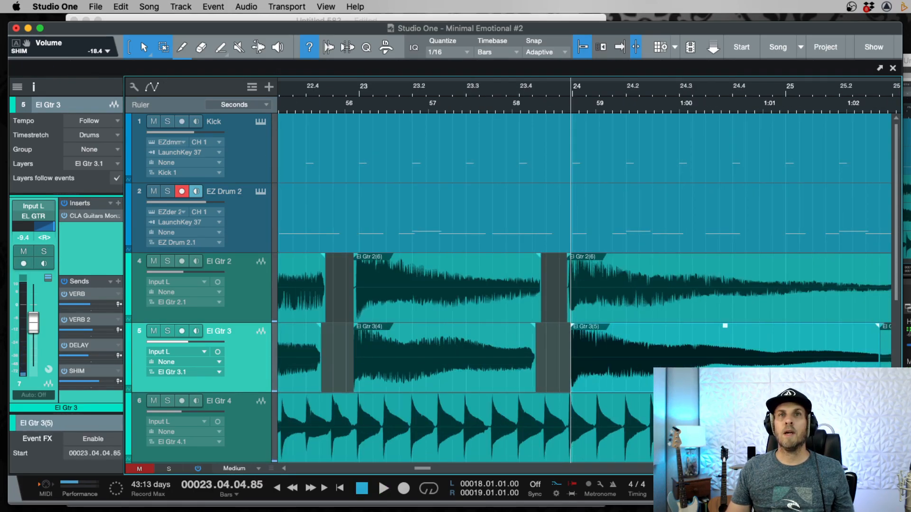
Step: Extend the end of bar 24's El Gtr 3 event to just before bar 26 and delete the noisy gap there on both guitar tracks
scroll(595, 401, "right", 4)
left_click_drag(700, 356, 813, 356)
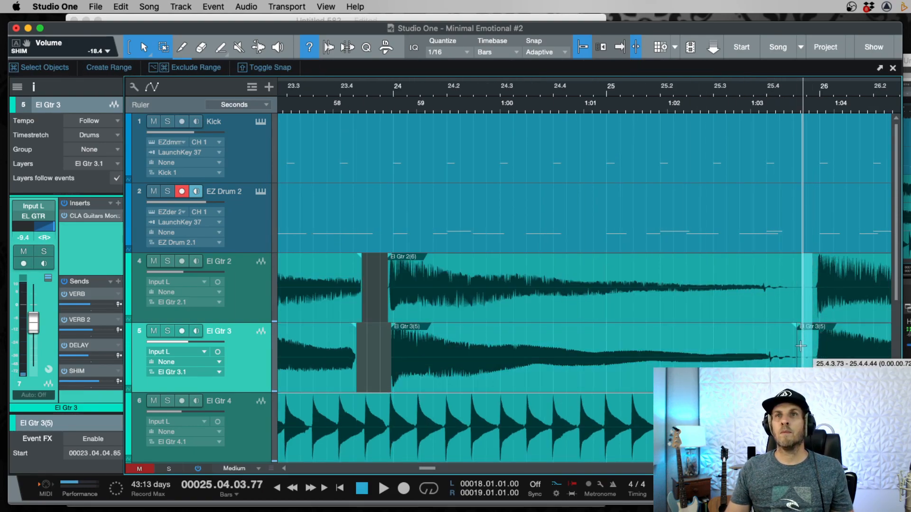
left_click_drag(812, 260, 770, 358)
key("Delete")
Step: Delete the noisy gaps before bars 27 and 28 on both guitar tracks
scroll(677, 266, "right", 5)
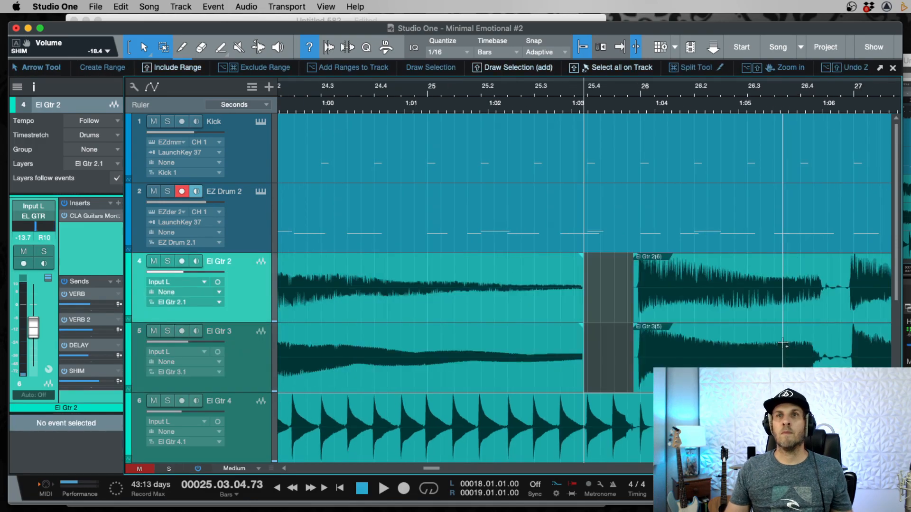
left_click_drag(669, 262, 635, 351)
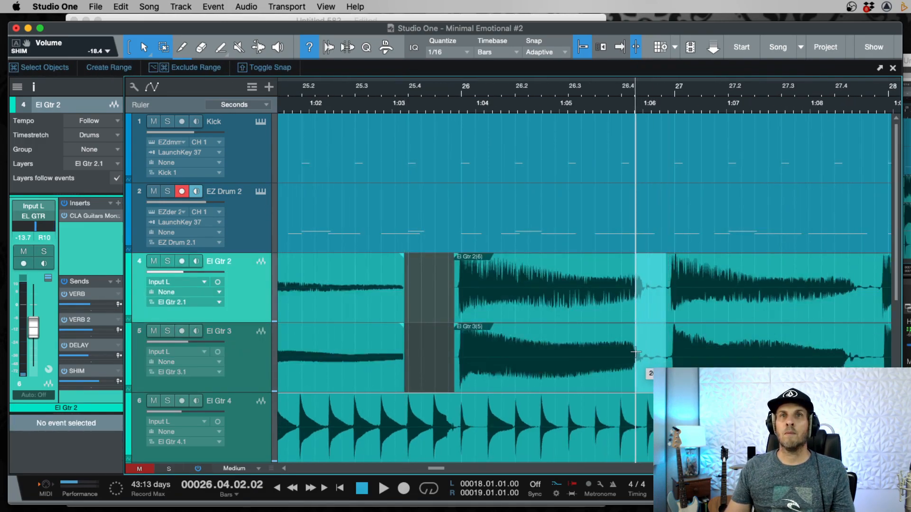
key("Delete")
scroll(664, 342, "right", 3)
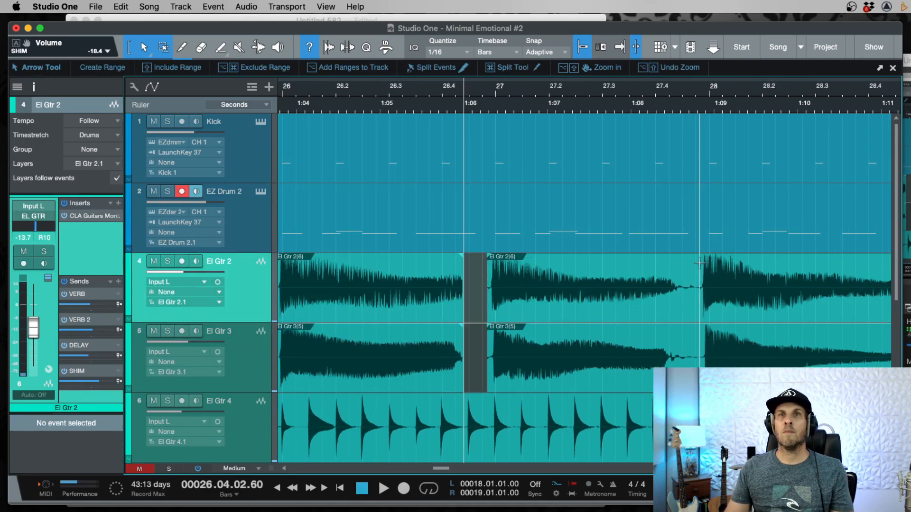
left_click_drag(699, 263, 683, 357)
key("Delete")
Step: Delete the noisy gap before bar 30 on both guitar tracks during playback
scroll(735, 304, "right", 3)
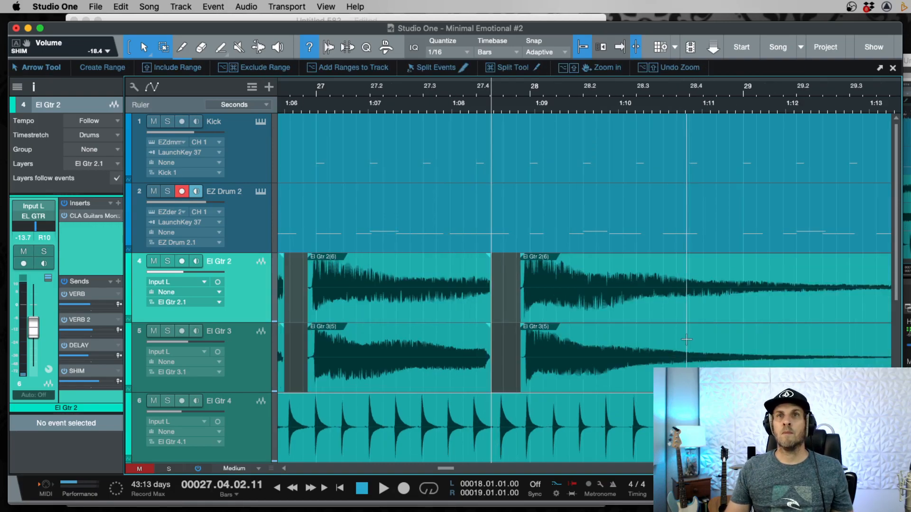
key("w")
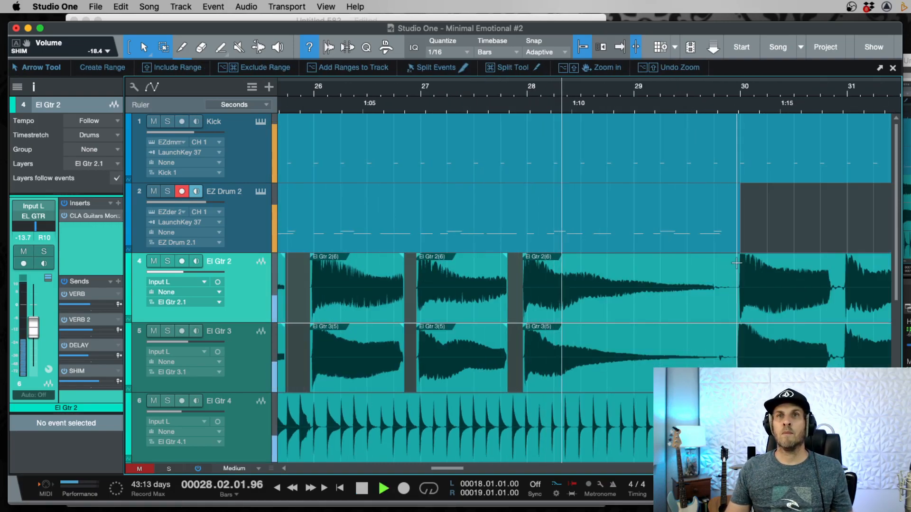
left_click_drag(736, 261, 714, 339)
key("Delete")
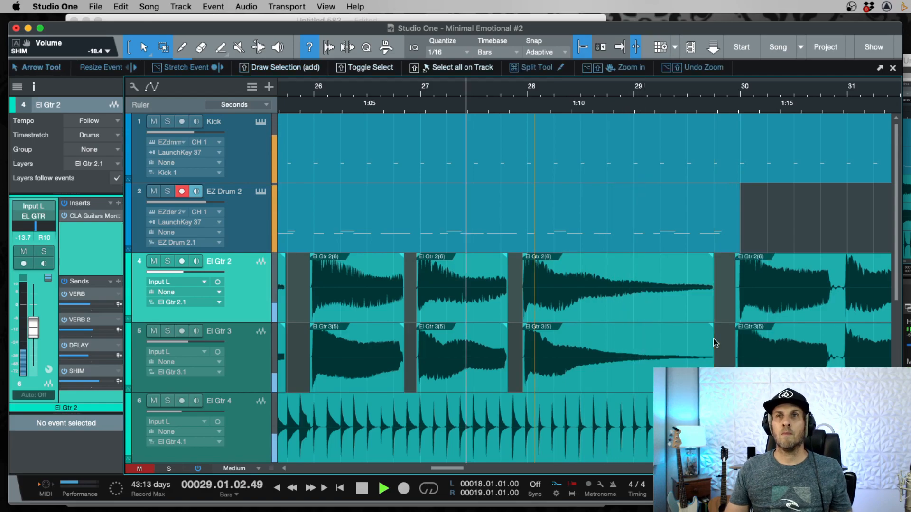
Step: Delete the noisy gaps before bars 31 and 32 on both guitar tracks
key("e")
left_click_drag(617, 262, 590, 339)
key("Delete")
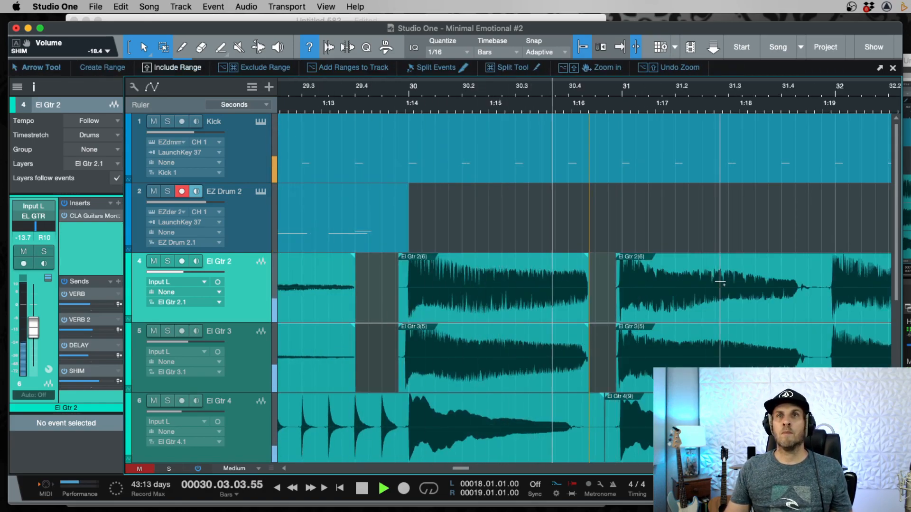
scroll(661, 262, "right", 3)
left_click_drag(650, 261, 620, 351)
key("Delete")
Step: Extend the end of the El Gtr 3 event starting at bar 32 to shortly before 33.4
scroll(619, 364, "right", 3)
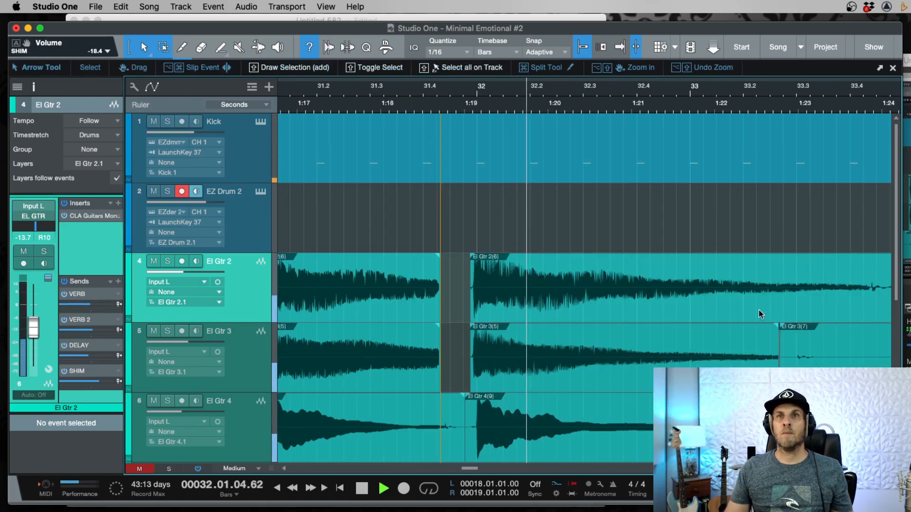
key("w")
left_click_drag(609, 389, 643, 383)
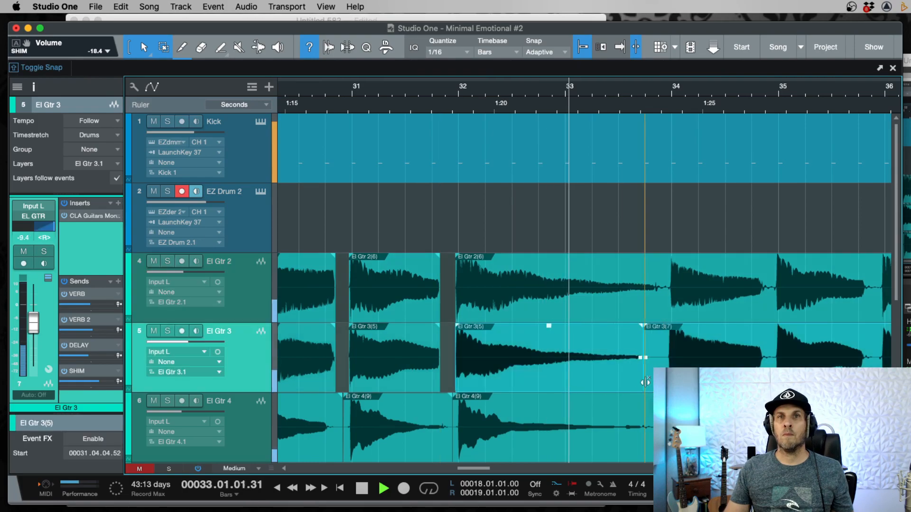
key("e")
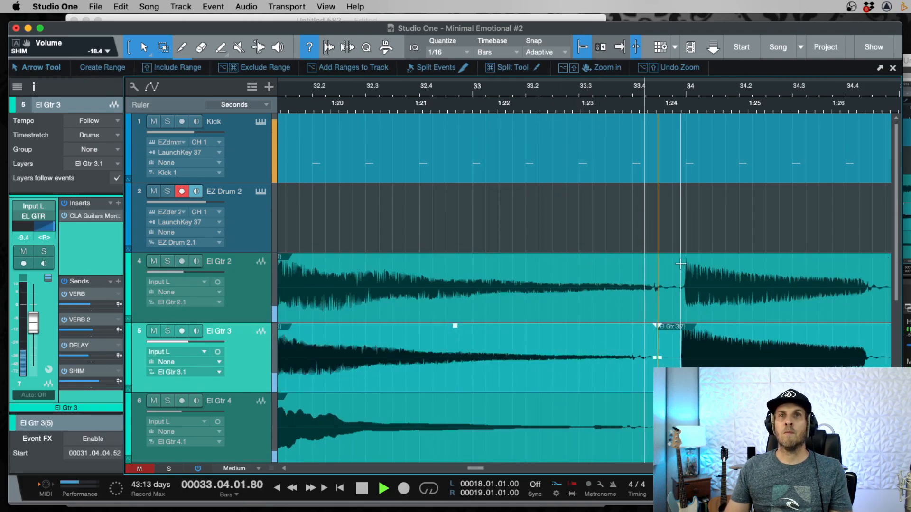
Step: Delete the noisy gap before bar 34 on El Gtr 2 and El Gtr 3, undoing the removal of El Gtr 3's bar 32 event
key("Delete")
left_click(626, 351)
key("Delete")
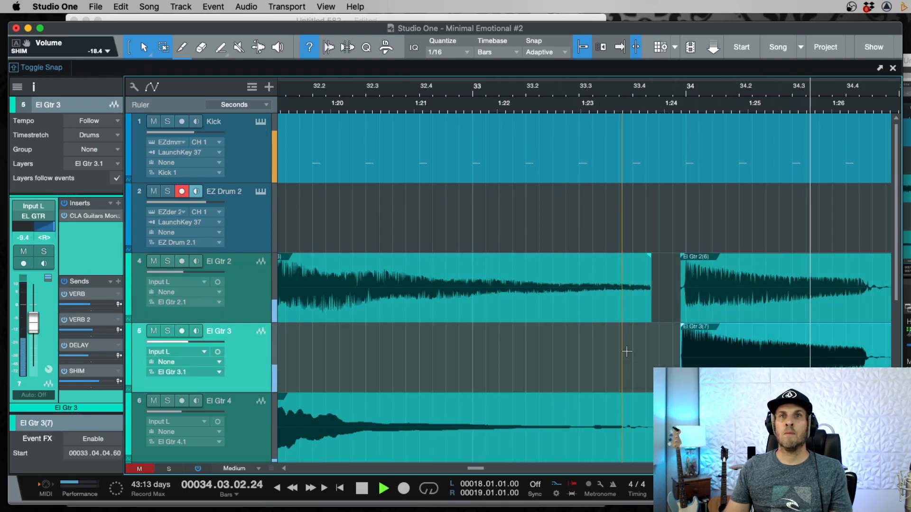
key("w")
key("super+z")
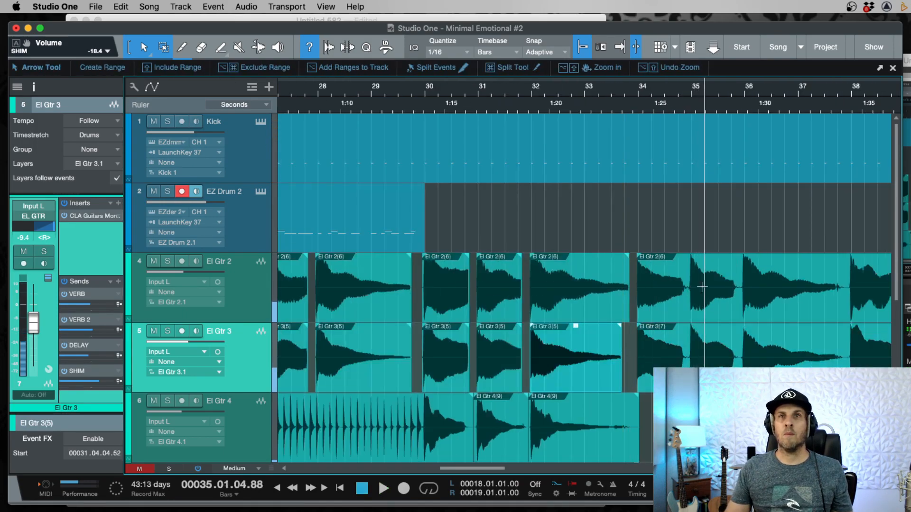
Step: Delete the noisy gaps before bars 35 and 36 on both El Gtr 2 and El Gtr 3
left_click(682, 259)
key("e")
key("space")
left_click_drag(716, 285, 687, 352)
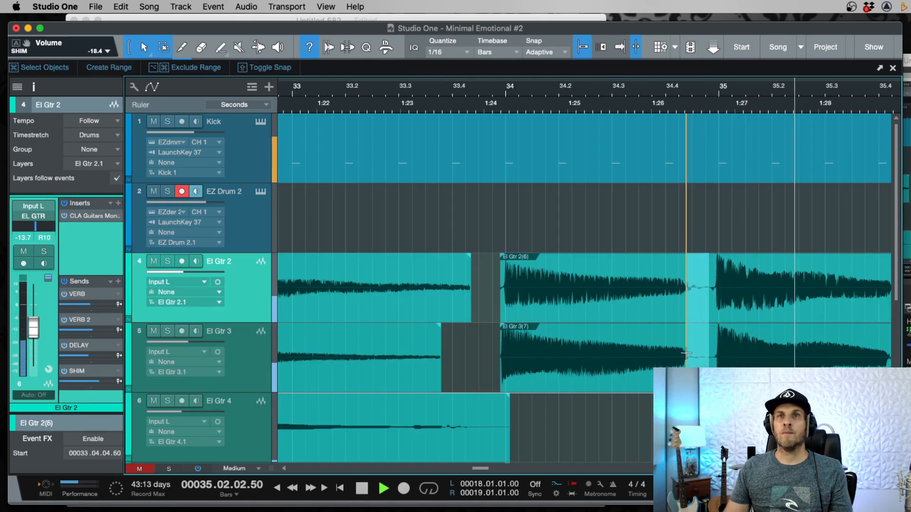
key("1")
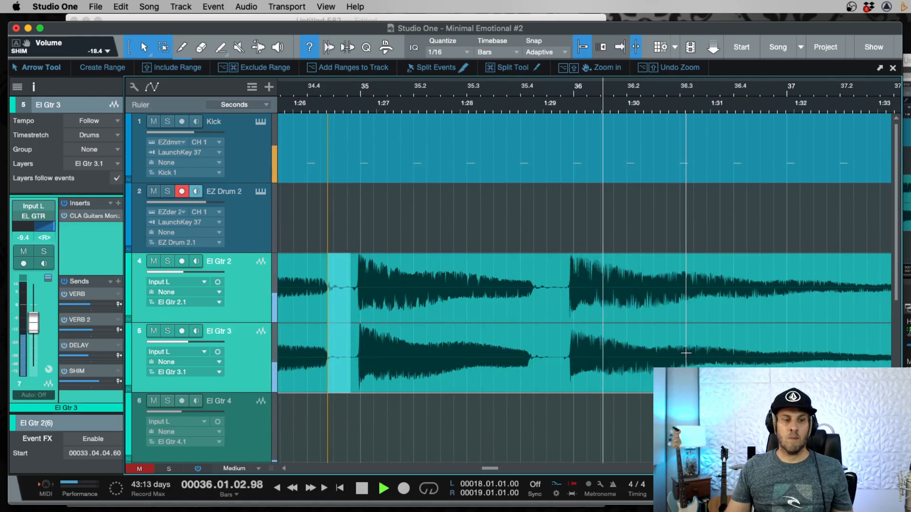
key("Delete")
key("space")
left_click_drag(568, 263, 536, 354)
key("Delete")
Step: Extend the start of the El Gtr 3 event at bar 35 slightly earlier, in line with the El Gtr 2 event
left_click_drag(351, 332, 349, 343)
key("w")
key("w")
key("w")
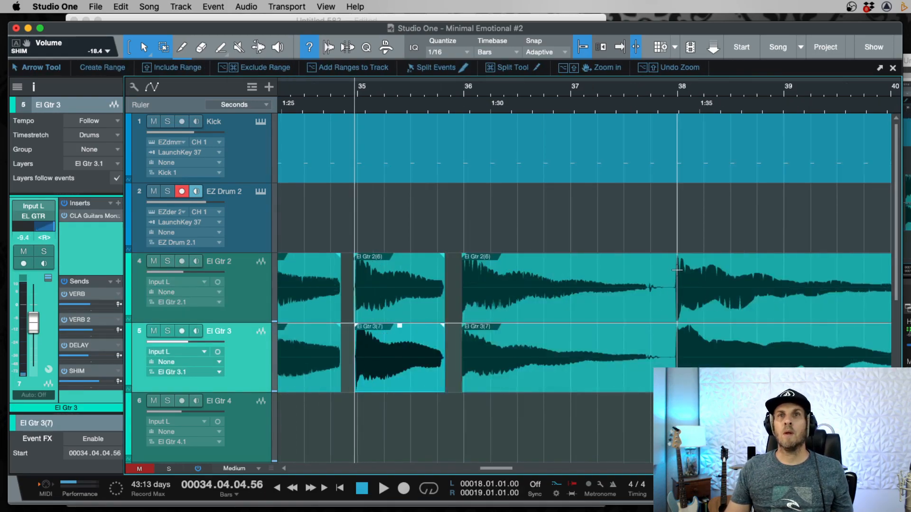
Step: Delete the noisy gap before bar 38 and the noisy tail from about 41.4.3.33 onward on both guitar tracks
key("e")
key("e")
left_click_drag(673, 265, 652, 350)
key("Delete")
scroll(674, 337, "right", 6)
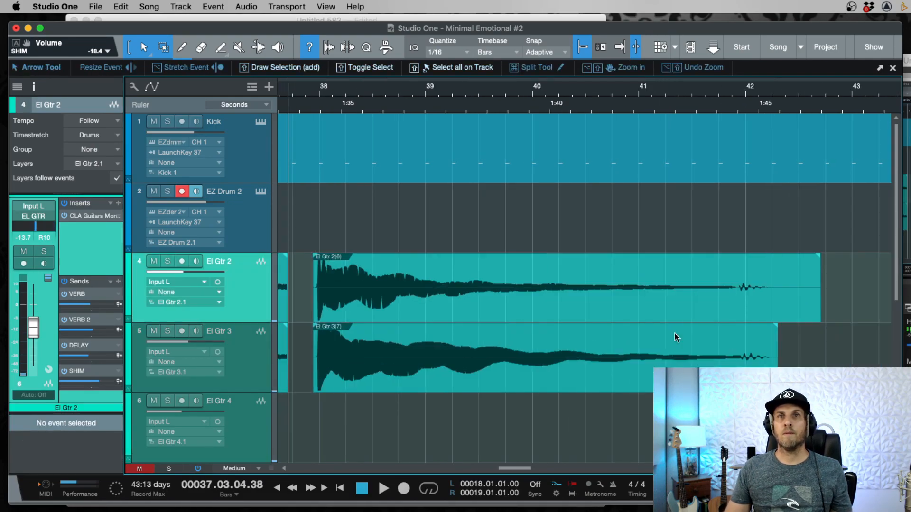
left_click_drag(841, 258, 734, 356)
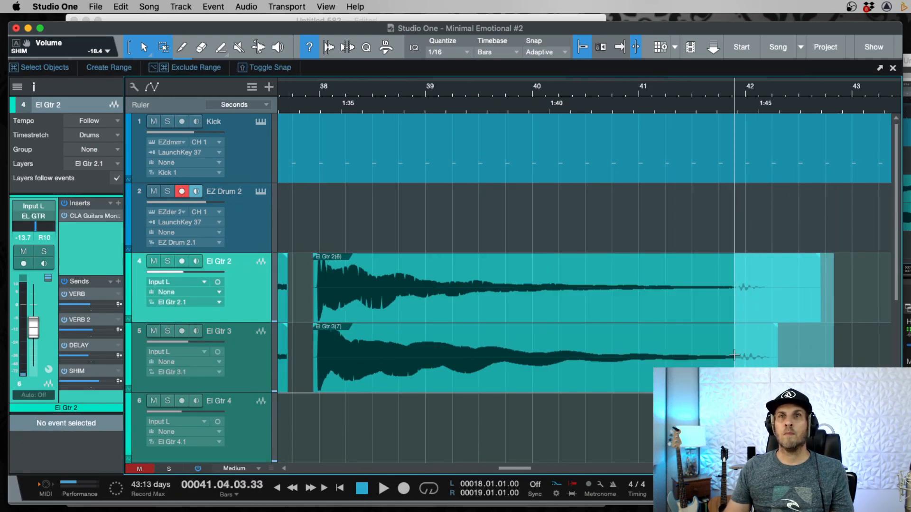
key("Delete")
Step: Select all El Gtr 2 and El Gtr 3 events from bar 14 onward and give them a short fade-out
key("Home")
key("shift+f")
key("1")
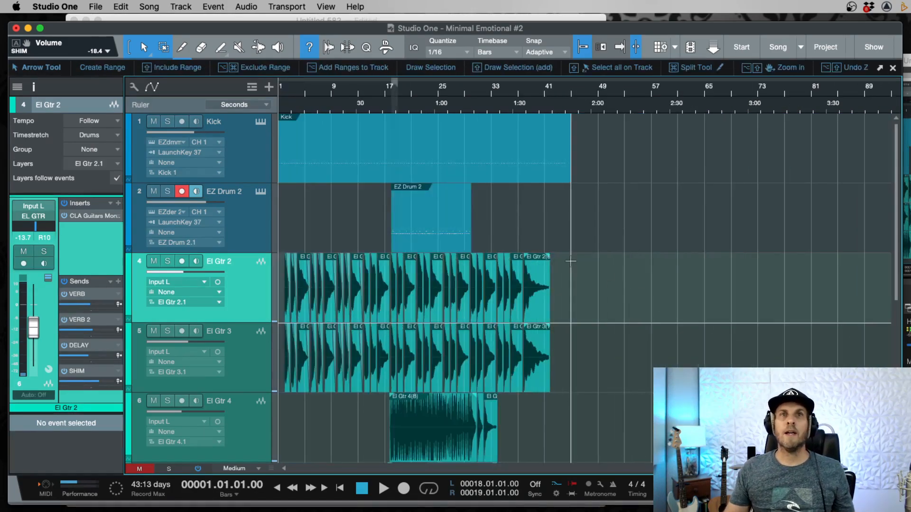
left_click_drag(591, 371, 247, 314)
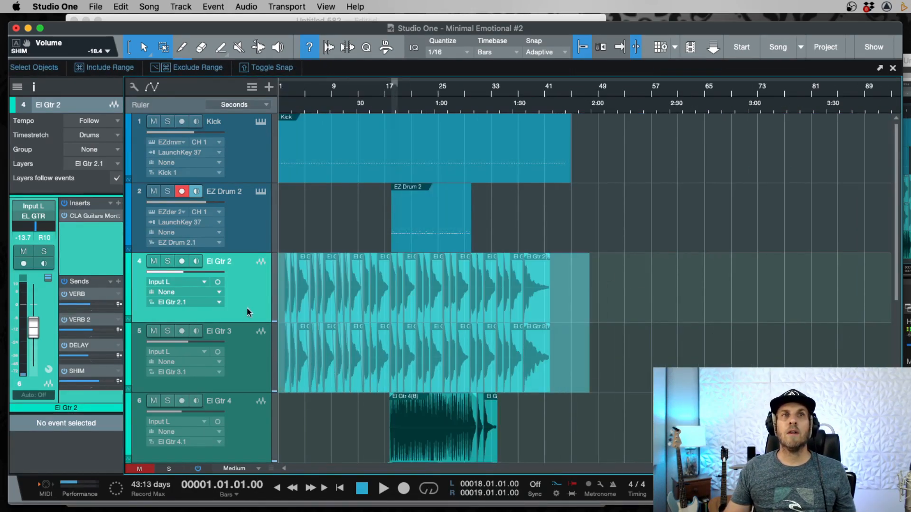
left_click_drag(300, 292, 364, 320)
key("e")
key("e")
key("e")
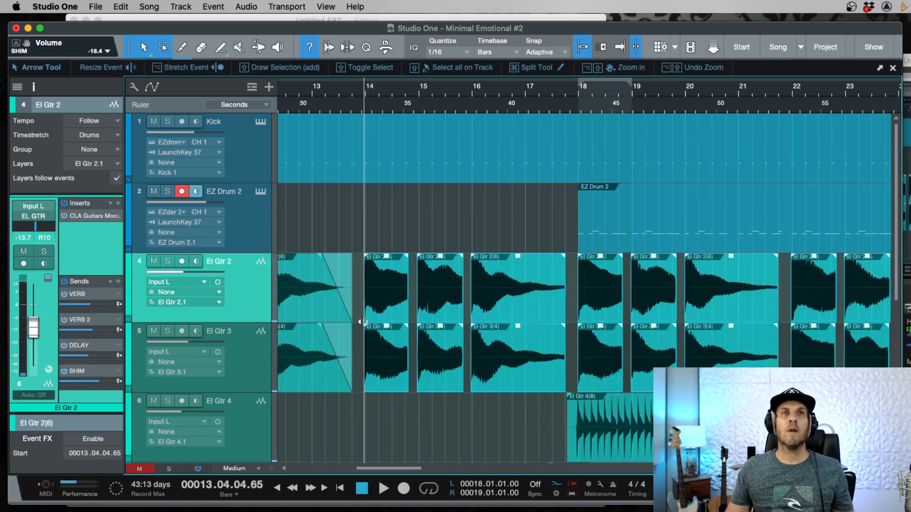
left_click_drag(564, 260, 543, 260)
Step: Add a fade-in of about 25 ms to the selected El Gtr 2 and El Gtr 3 events, ending before the note attacks
left_click_drag(362, 258, 368, 259)
key("e")
key("e")
key("e")
key("e")
key("e")
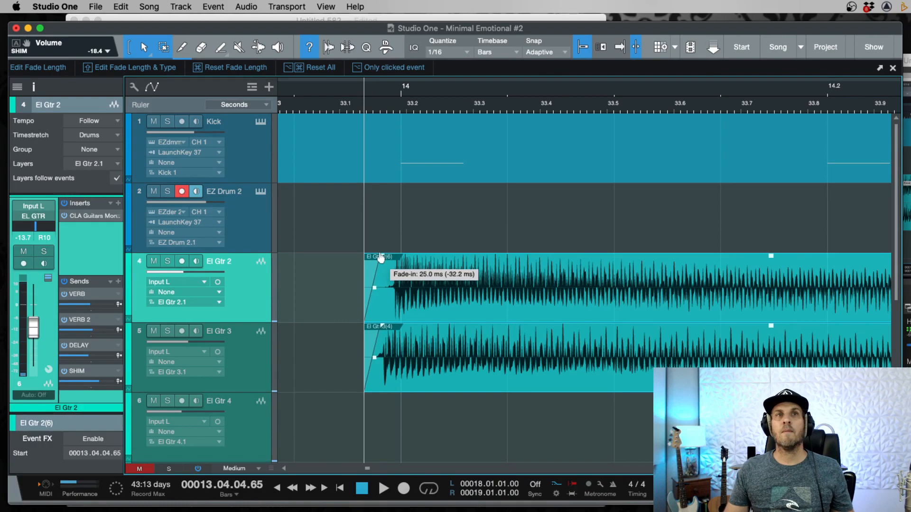
left_click_drag(380, 257, 380, 258)
key("w")
key("w")
key("w")
key("w")
key("w")
key("w")
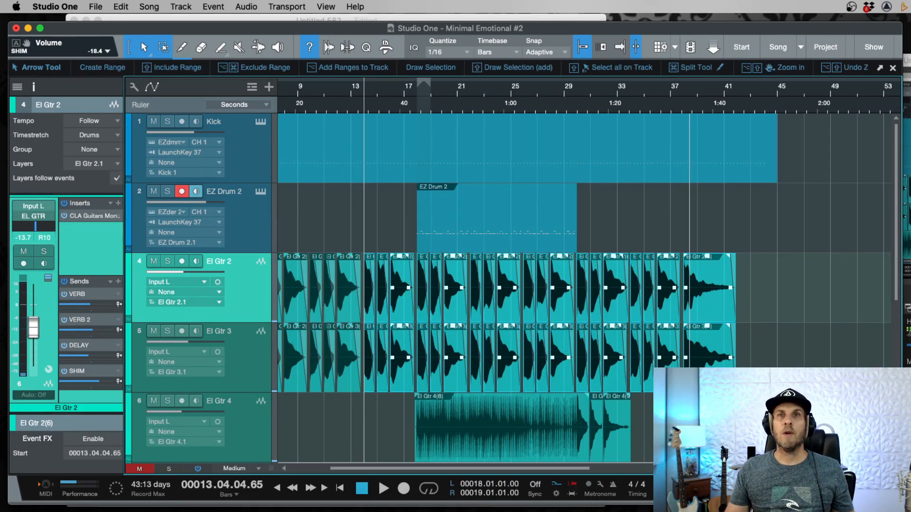
left_click(765, 285)
key("w")
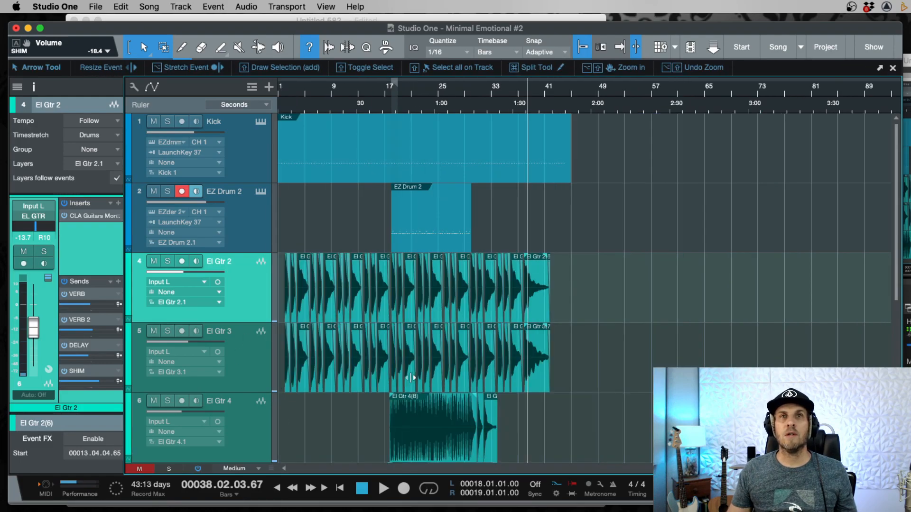
Step: Trim the start of the first El Gtr 6 event to just before its first note at bar 18
key("Home")
key("e")
key("e")
key("e")
key("w")
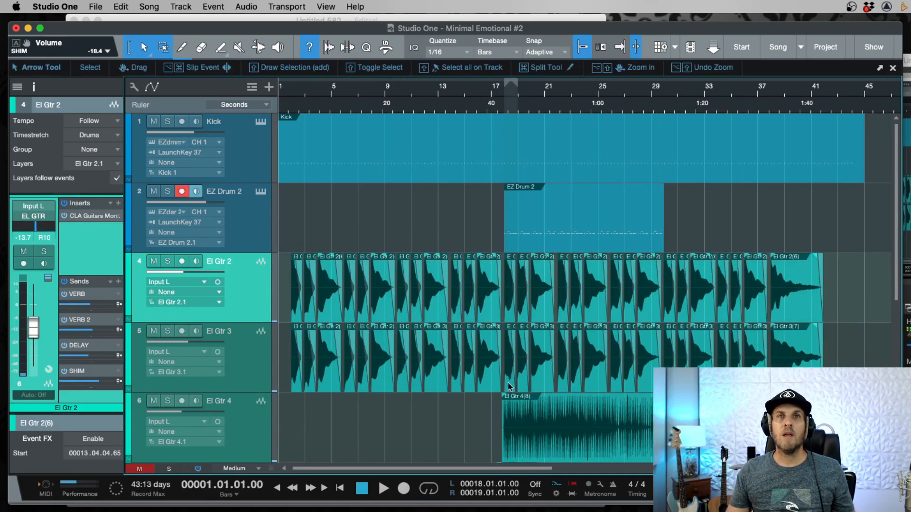
left_click(510, 418)
scroll(510, 418, "down", 5)
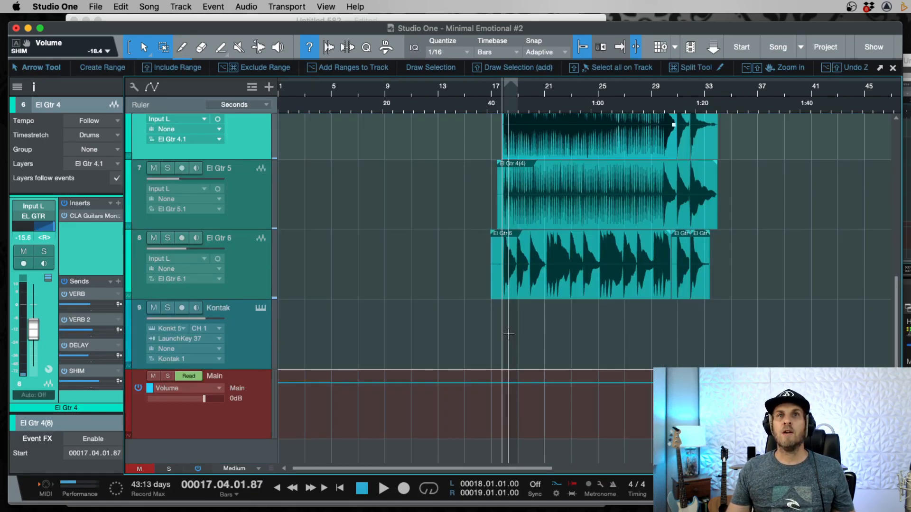
key("e")
key("e")
left_click_drag(565, 280, 787, 275)
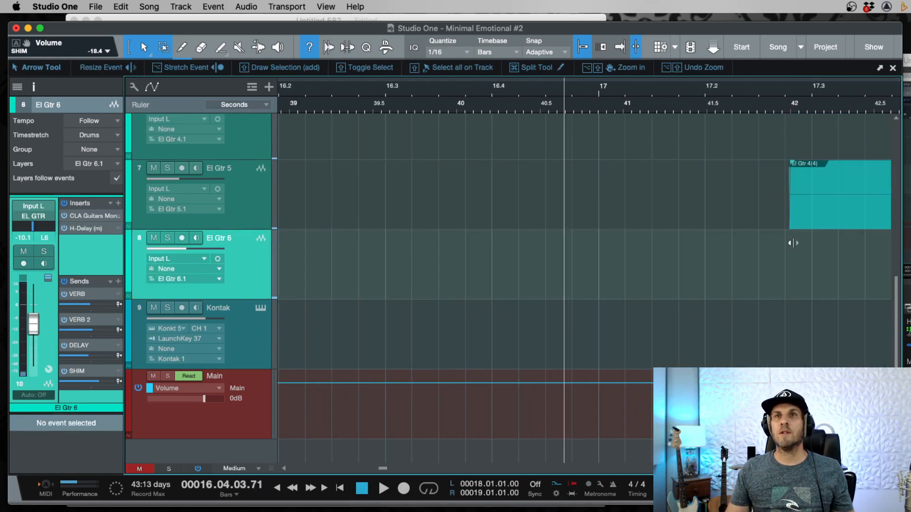
scroll(792, 256, "up", 3)
scroll(697, 237, "down", 3)
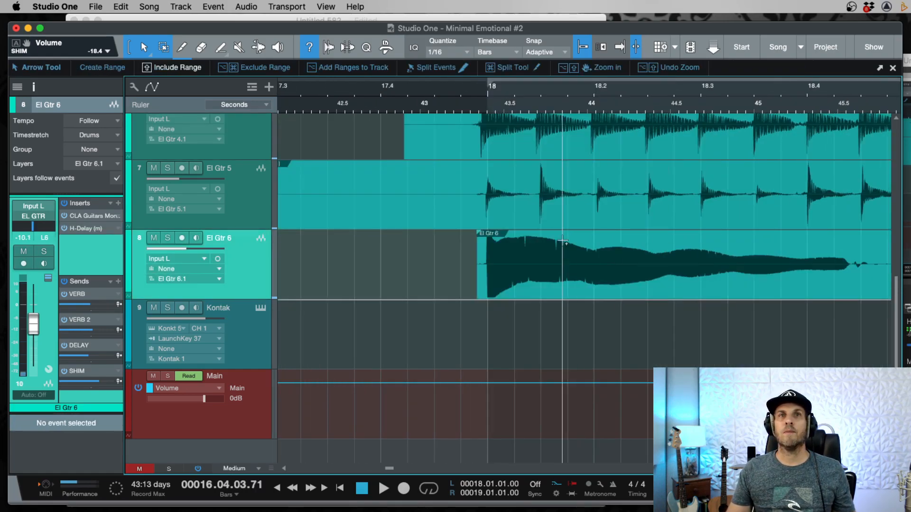
Step: Delete the noisy gap before bar 19 on El Gtr 6 and start playback
left_click_drag(699, 236, 669, 266)
key("Delete")
key("space")
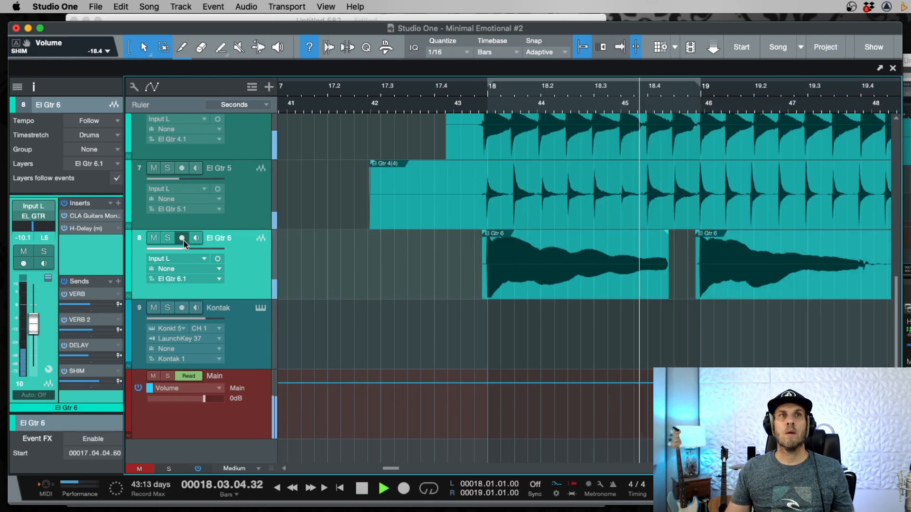
Step: Delete the noisy gaps before bar 20, before 21.2 and before bar 24 on El Gtr 6 during playback
scroll(500, 266, "right", 5)
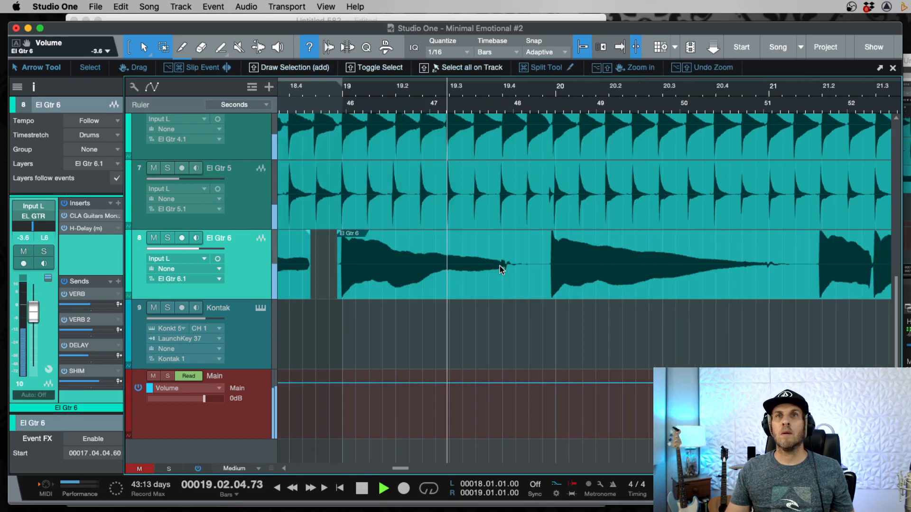
left_click_drag(550, 266, 501, 266)
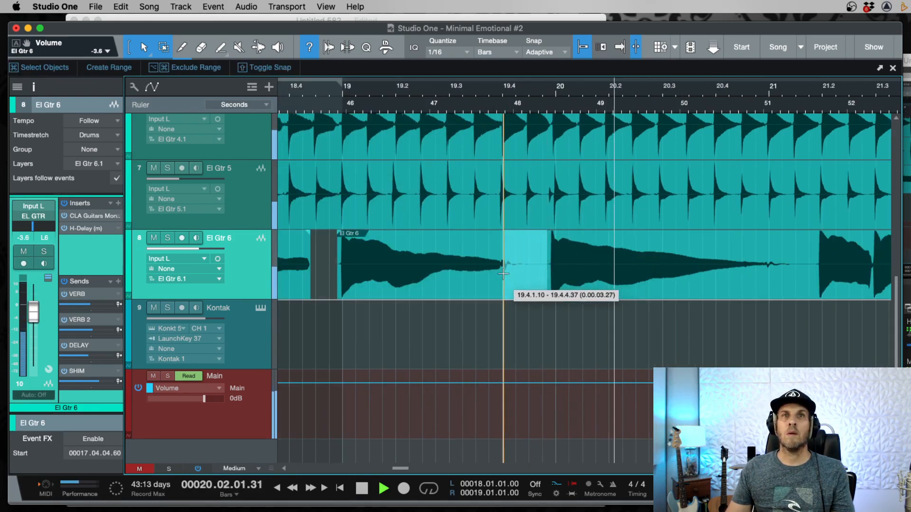
key("Delete")
left_click_drag(814, 273, 767, 276)
key("Delete")
scroll(766, 274, "right", 8)
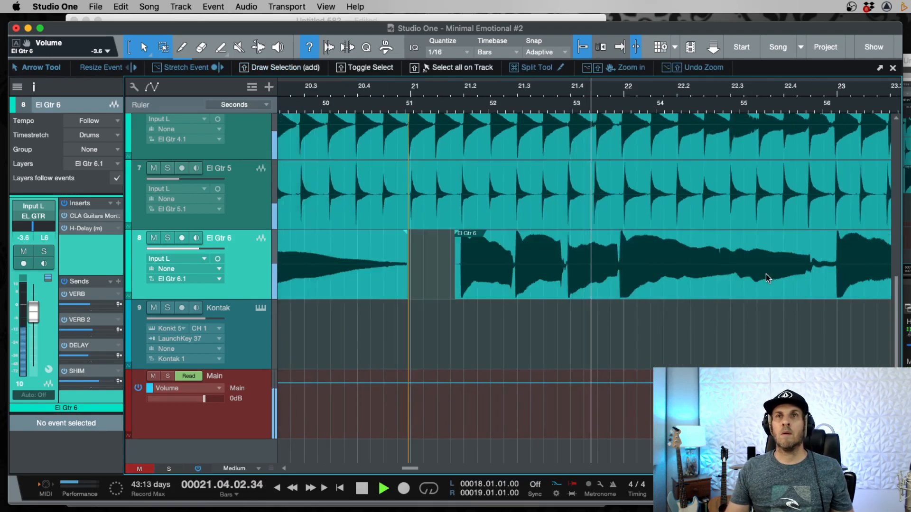
left_click_drag(865, 248, 844, 279)
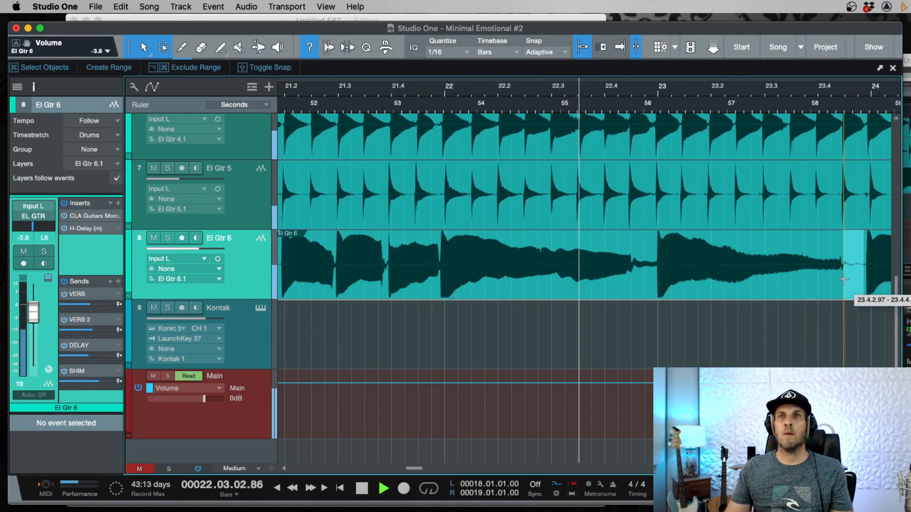
key("Delete")
scroll(839, 279, "right", 6)
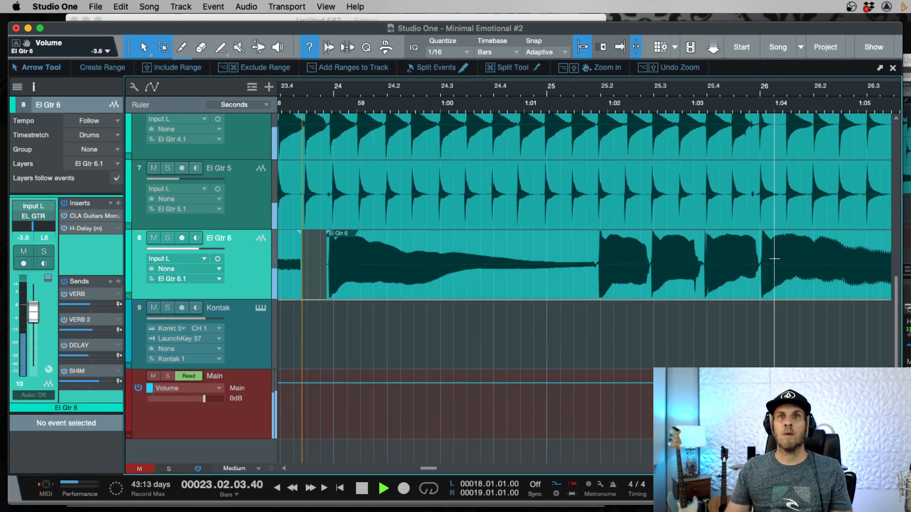
Step: Move the boundary between the El Gtr 6 events to about 30.4.3.94 and add a fade-out to the track's last event
key("w")
key("w")
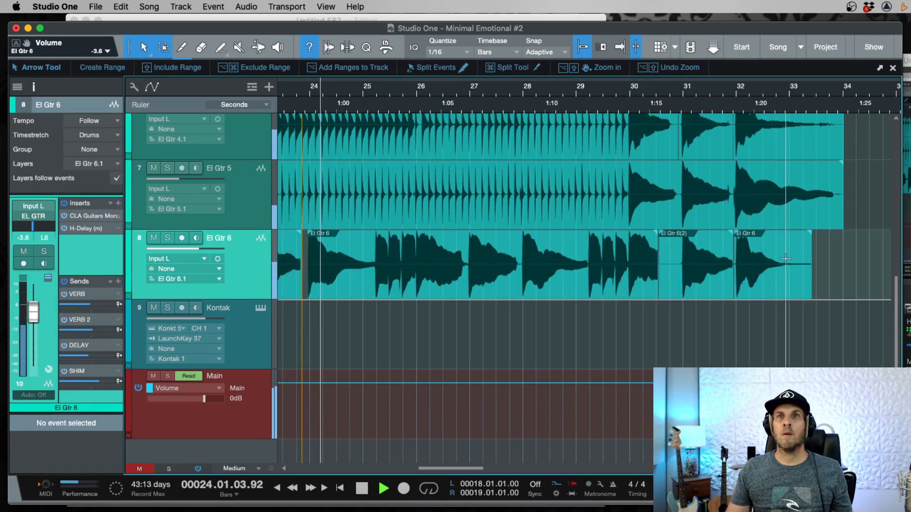
left_click_drag(660, 285, 680, 289)
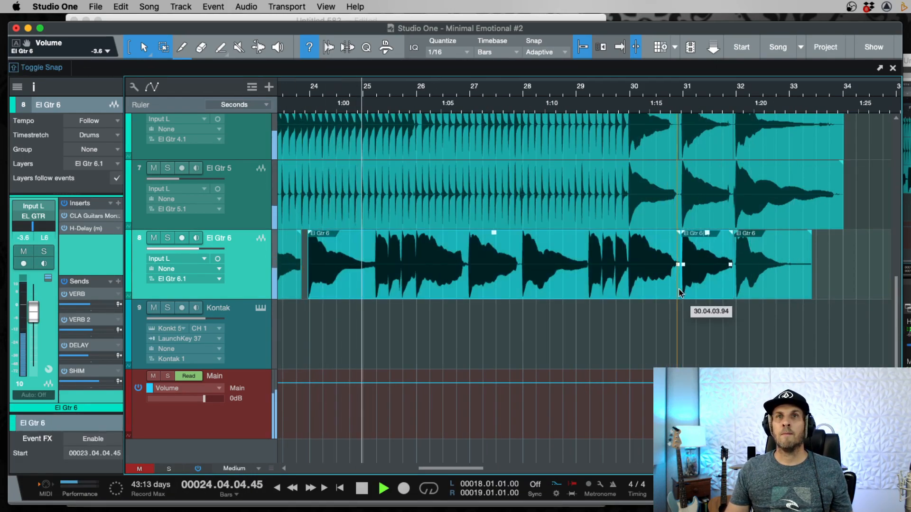
left_click_drag(810, 232, 779, 242)
Step: Shift the El Gtr 6 event boundary before bar 31 to about 30.4.4.27, closer to the note's attack, and stop playback
left_click(756, 294)
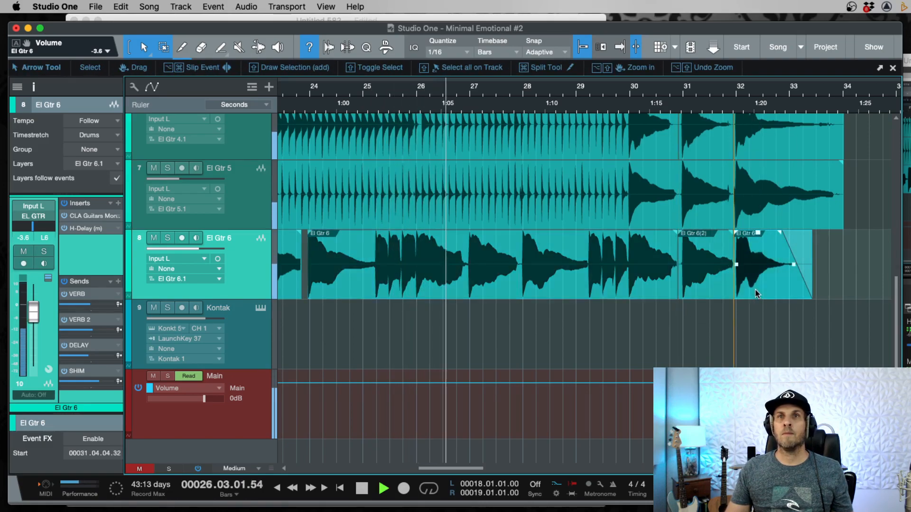
scroll(738, 294, "up", 1)
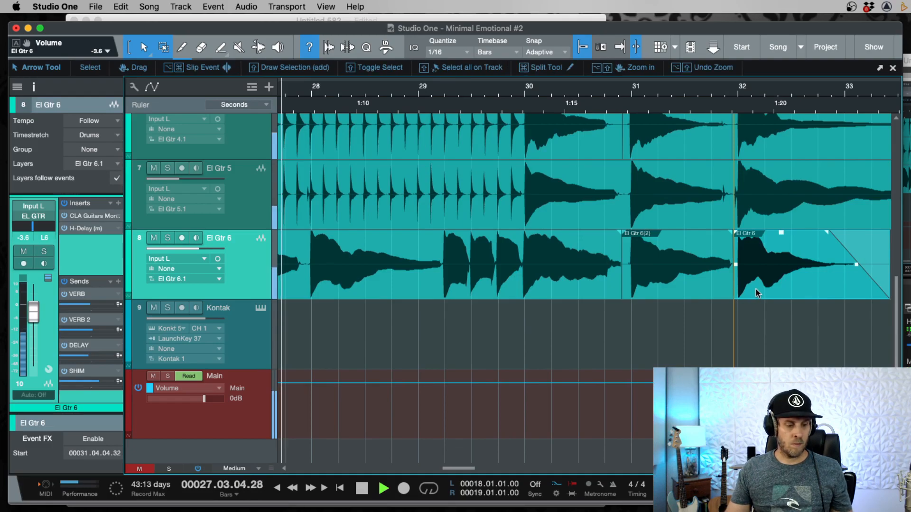
left_click(686, 300)
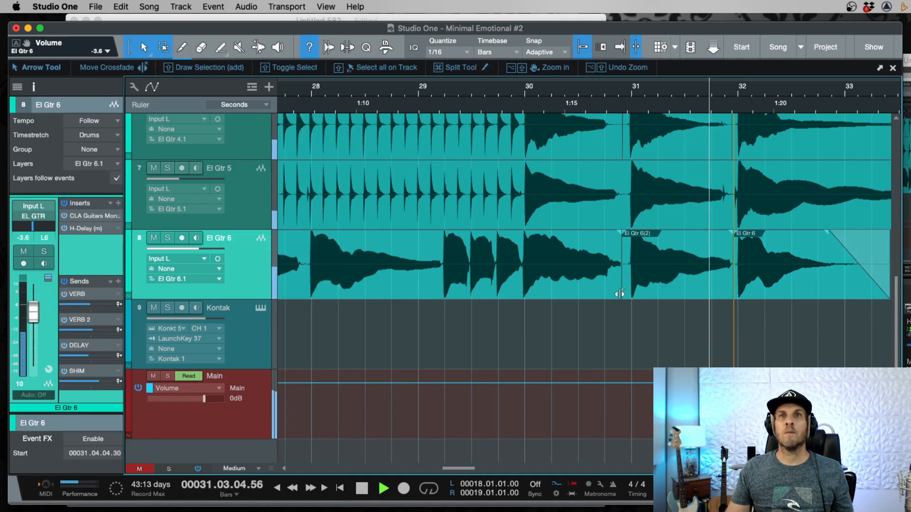
left_click_drag(619, 294, 628, 294)
key("space")
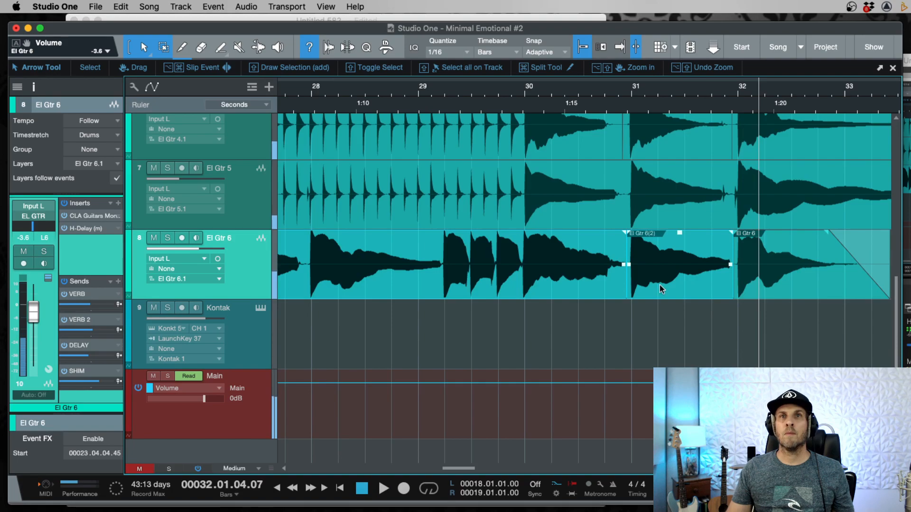
Step: Examine the boundary between the last two El Gtr 6 events before bar 32 at close range
left_click(660, 284)
key("z")
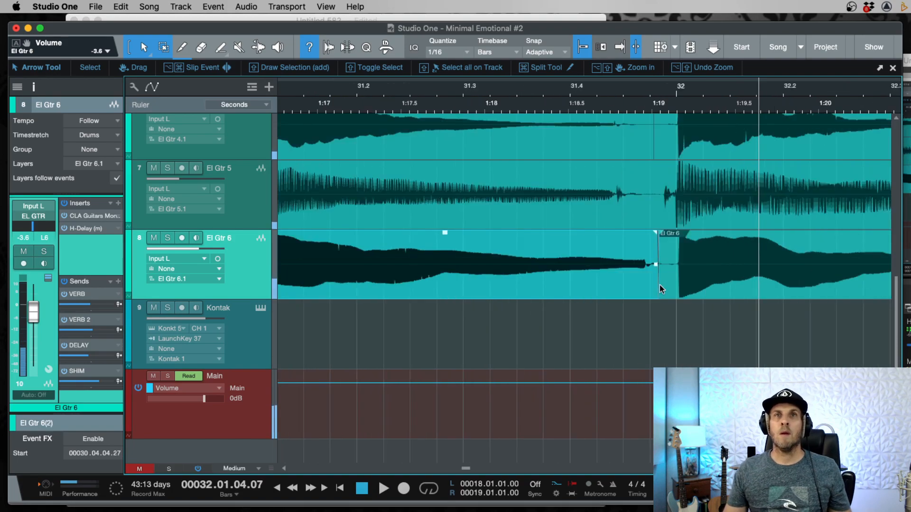
key("w")
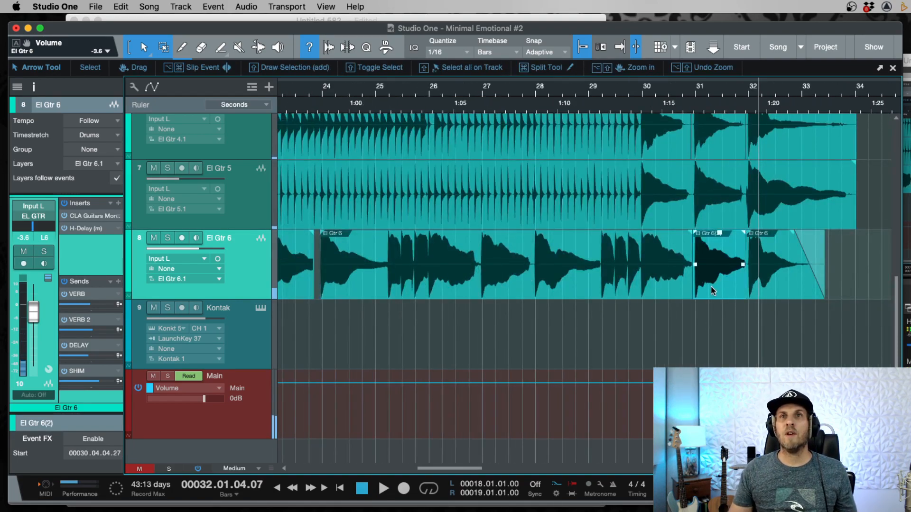
key("z")
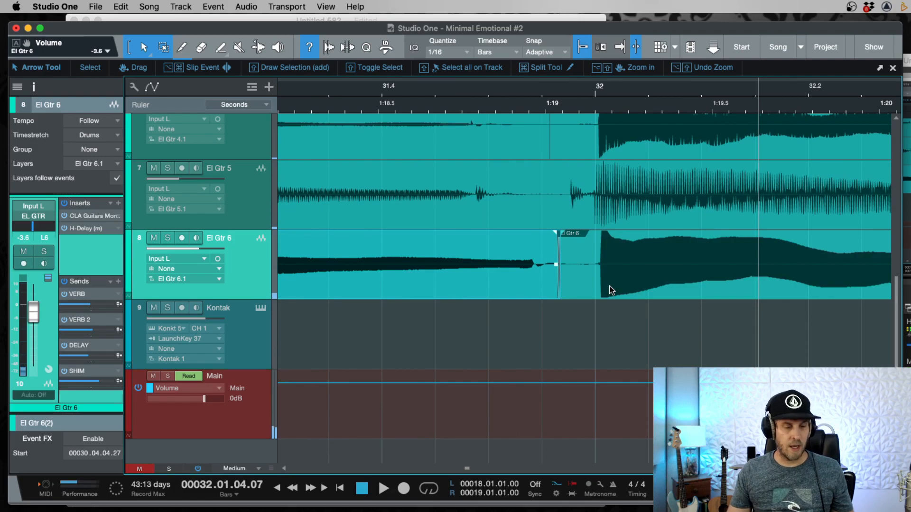
key("z")
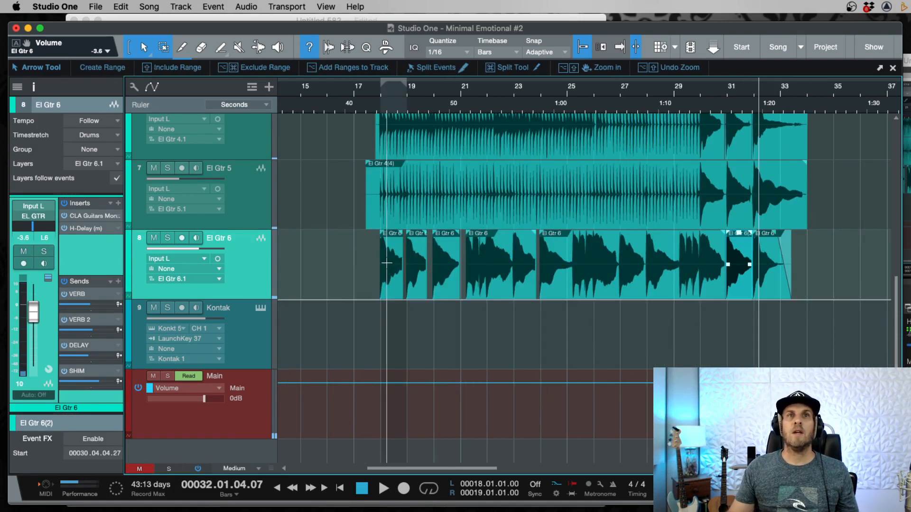
Step: Select the first three El Gtr 6 events, from bar 18 to bar 21, and give them a fade-out
left_click_drag(358, 281, 463, 285)
key("z")
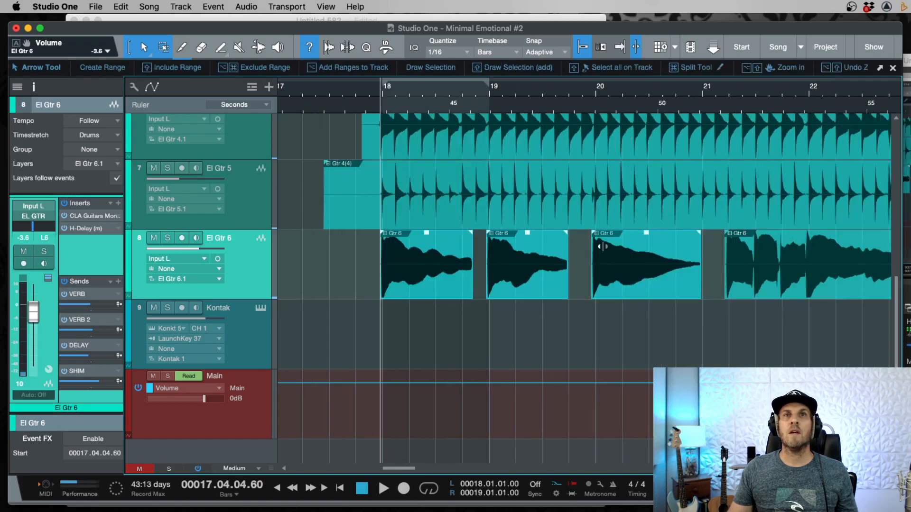
left_click_drag(701, 234, 663, 234)
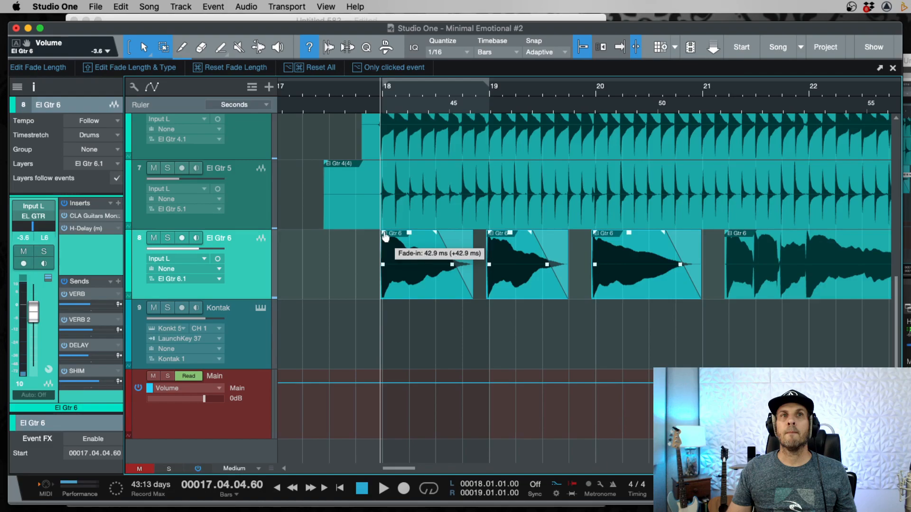
Step: Fade in the start of the El Gtr 6 event after bar 21 and fade out its end before bar 24
scroll(385, 236, "up", 4)
scroll(385, 235, "down", 6)
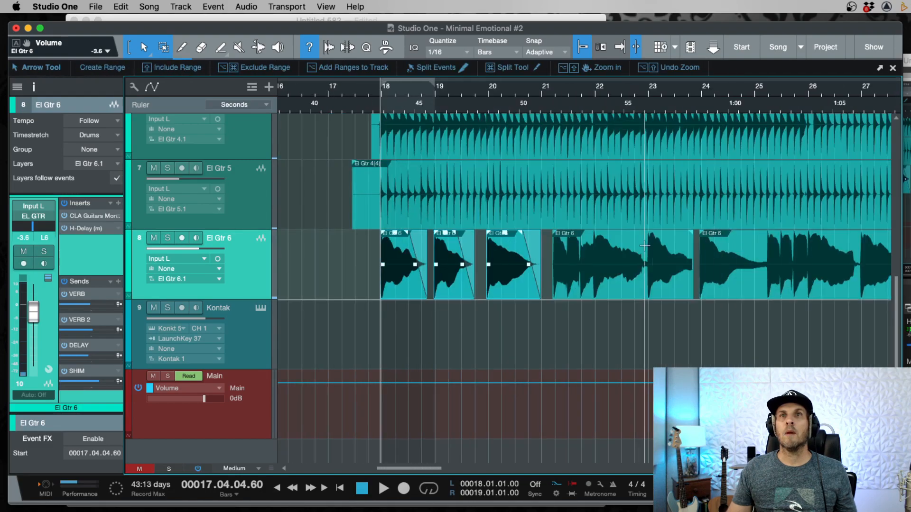
left_click(637, 283)
scroll(555, 237, "up", 6)
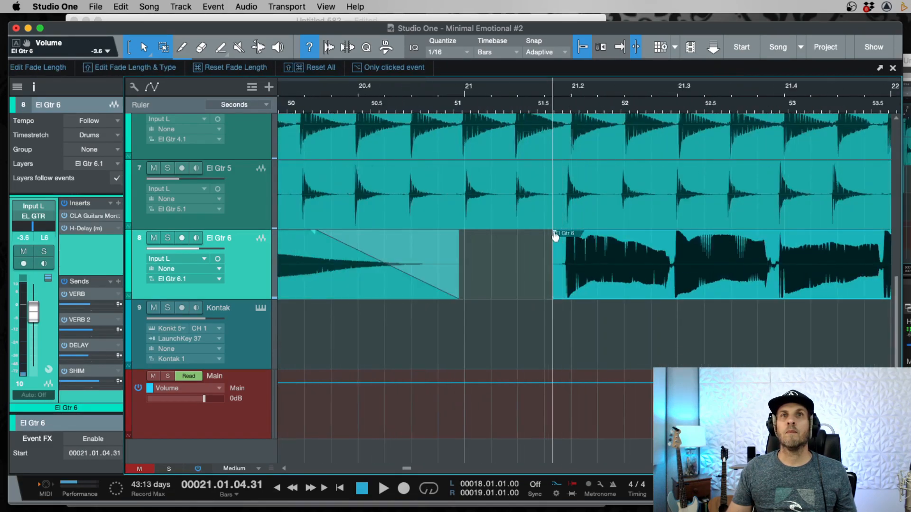
scroll(562, 237, "down", 5)
left_click(853, 284)
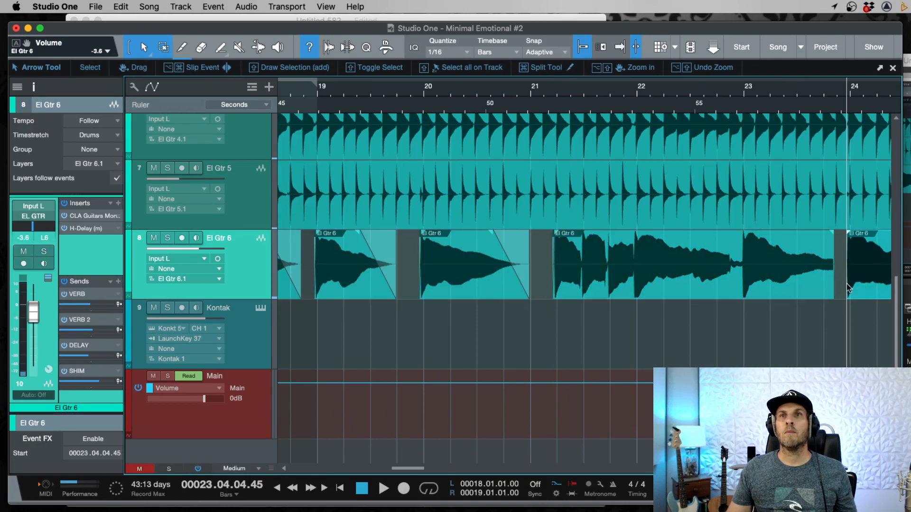
left_click_drag(832, 234, 808, 234)
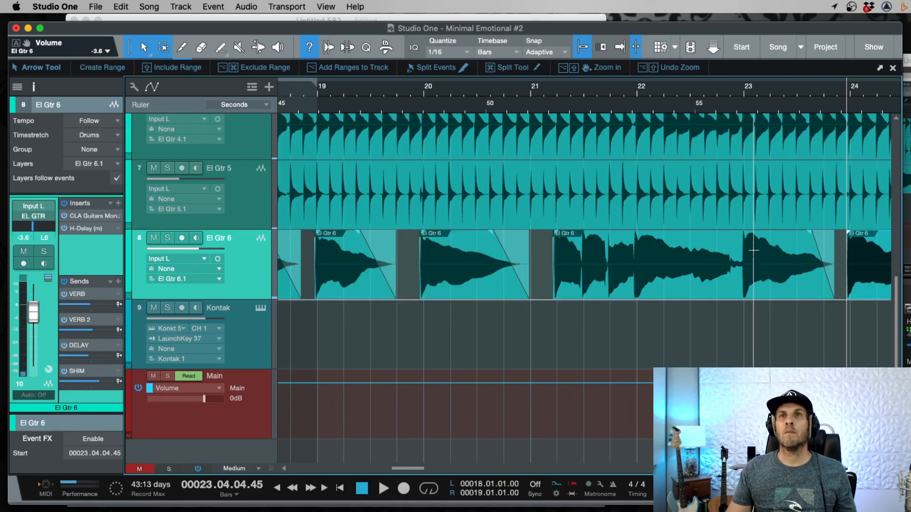
Step: Play back El Gtr 6 while giving the event starting just before bar 24 a 21.5 ms fade-in, and stop playback
key("space")
scroll(846, 278, "up", 4)
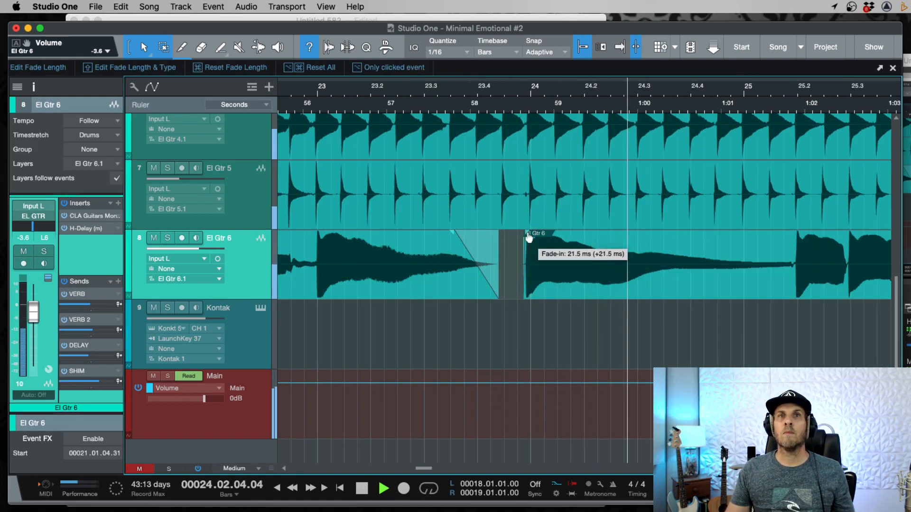
scroll(766, 285, "down", 8)
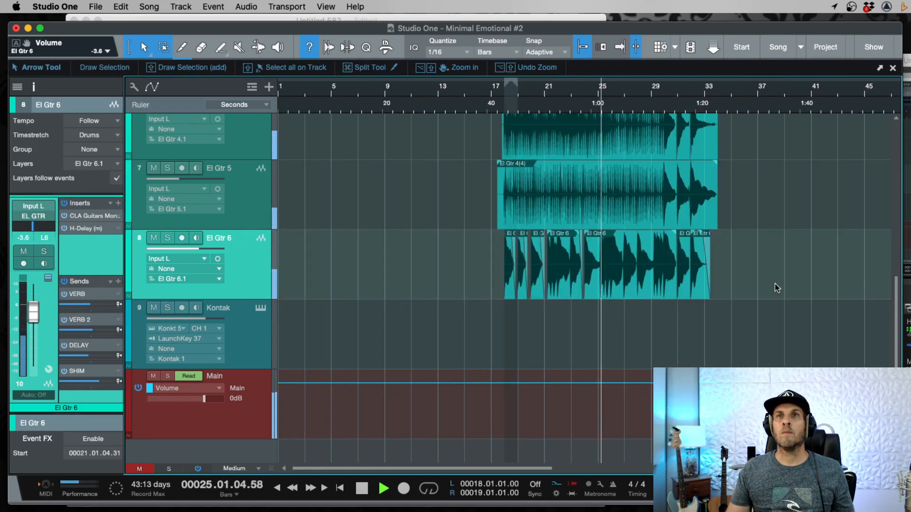
left_click(661, 289)
key("space")
Step: Set the El Gtr 6 track volume to -6.2 dB
left_click(683, 280, "alt")
scroll(682, 280, "up", 5)
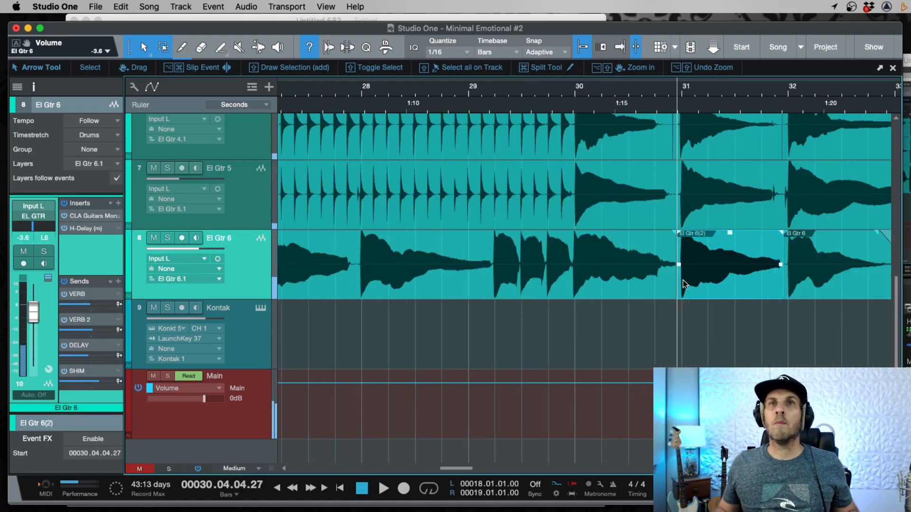
scroll(683, 280, "down", 5)
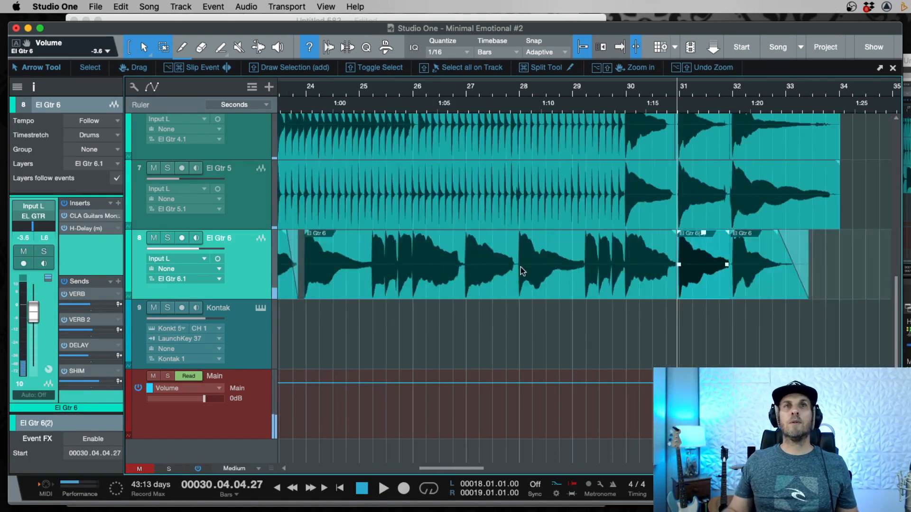
scroll(520, 267, "down", 2)
left_click_drag(201, 250, 195, 249)
scroll(669, 265, "up", 3)
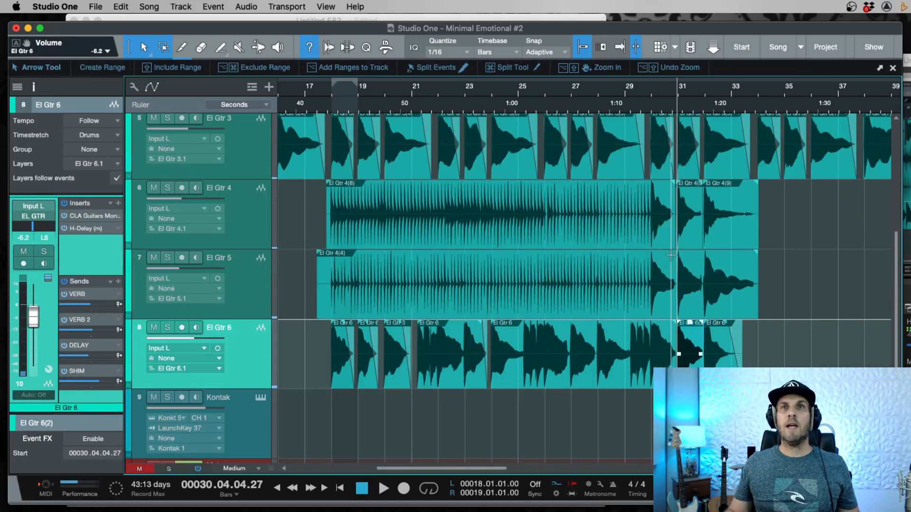
Step: Split the El Gtr 4 and El Gtr 5 events just before the bar 30 chord, at about 29.4.4.91 and 29.4.4.95
left_click(671, 206)
scroll(671, 204, "up", 8)
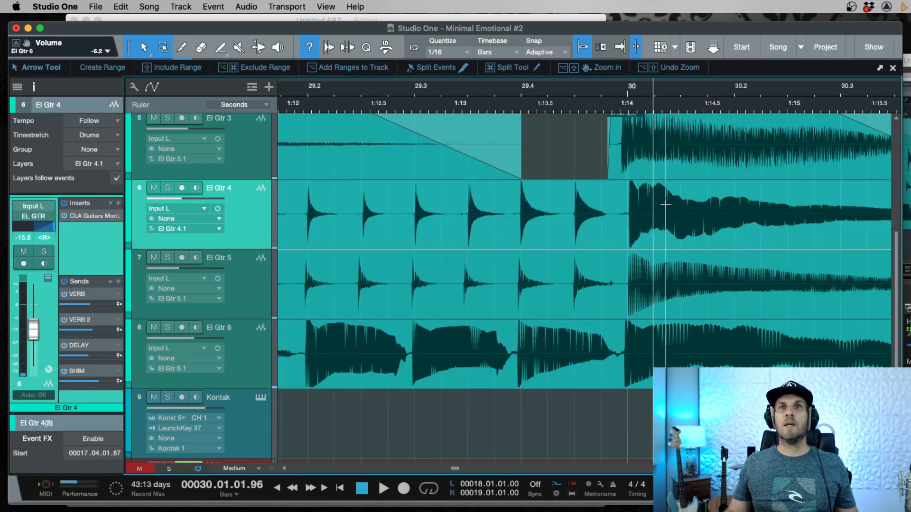
key("3")
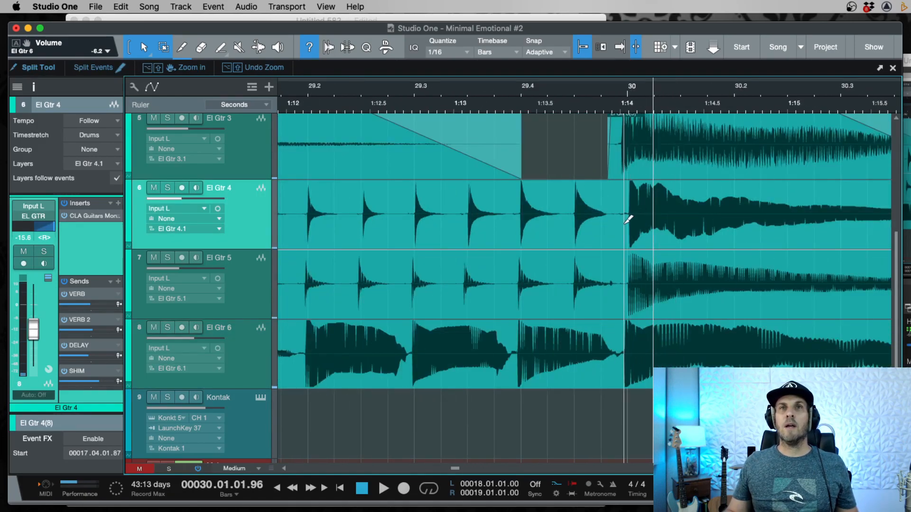
left_click(626, 222)
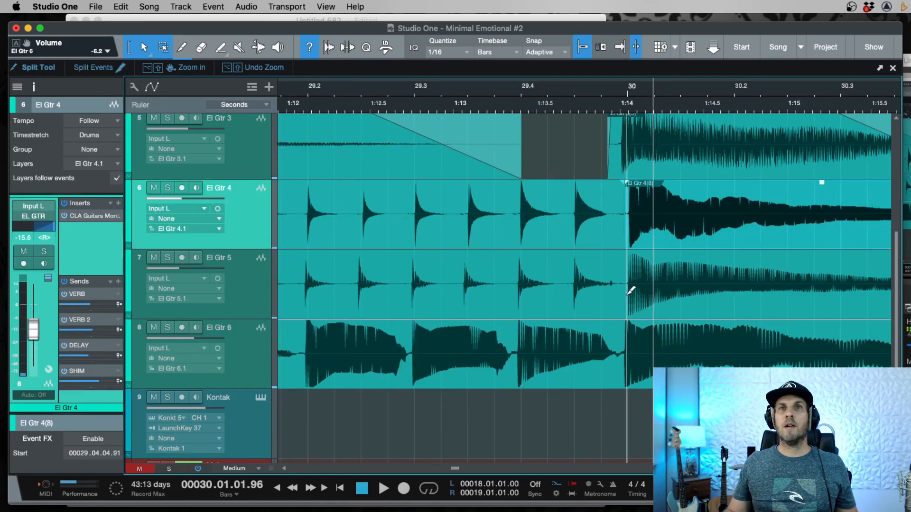
left_click(630, 291)
key("1")
Step: Delete the tail of the last El Gtr 4 and El Gtr 5 events after about 33.4.2.45
key("w")
key("w")
key("w")
key("w")
key("w")
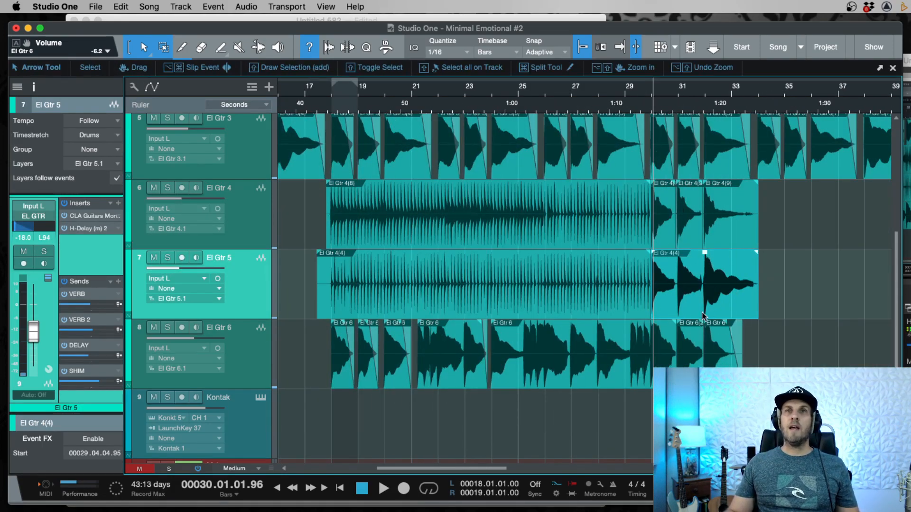
key("e")
key("e")
key("e")
key("e")
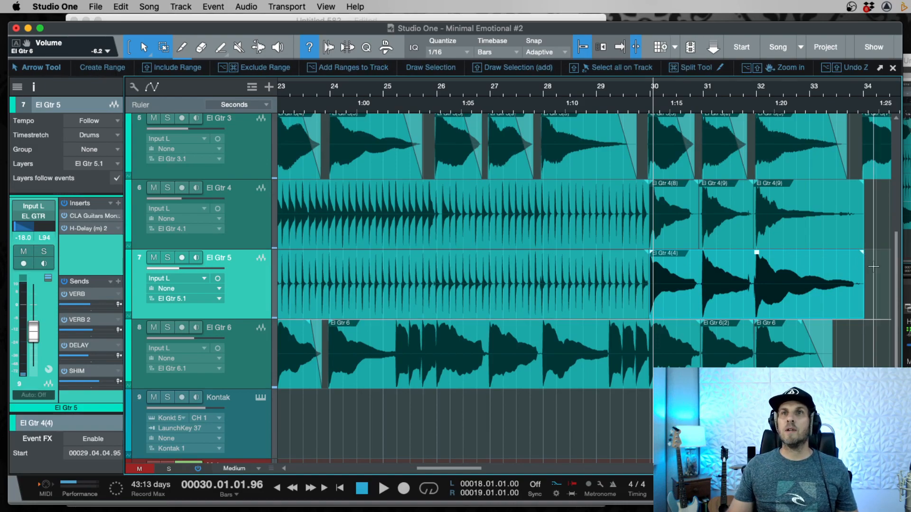
scroll(866, 275, "right", 5)
left_click_drag(741, 213, 699, 261)
key("Delete")
Step: Play back the final chords from bar 30 to about bar 32 to check the El Gtr 4 transitions
left_click(491, 104)
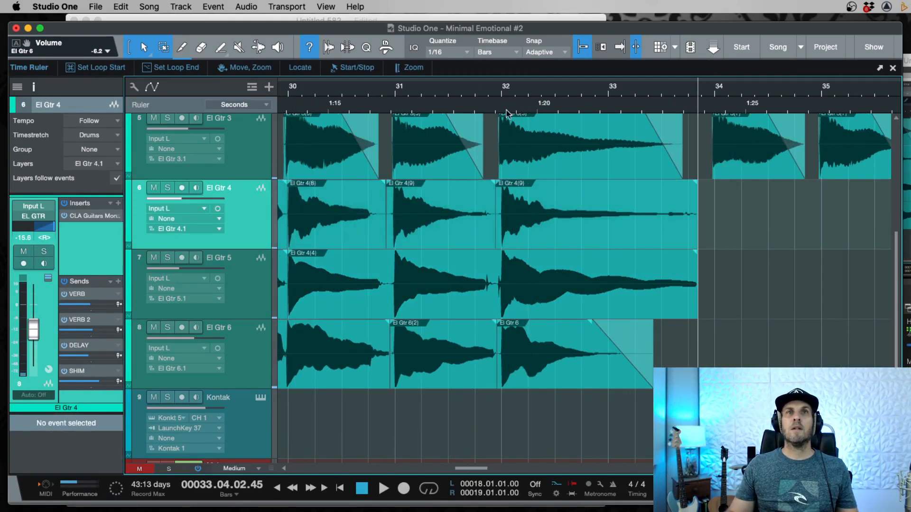
double_click(331, 103)
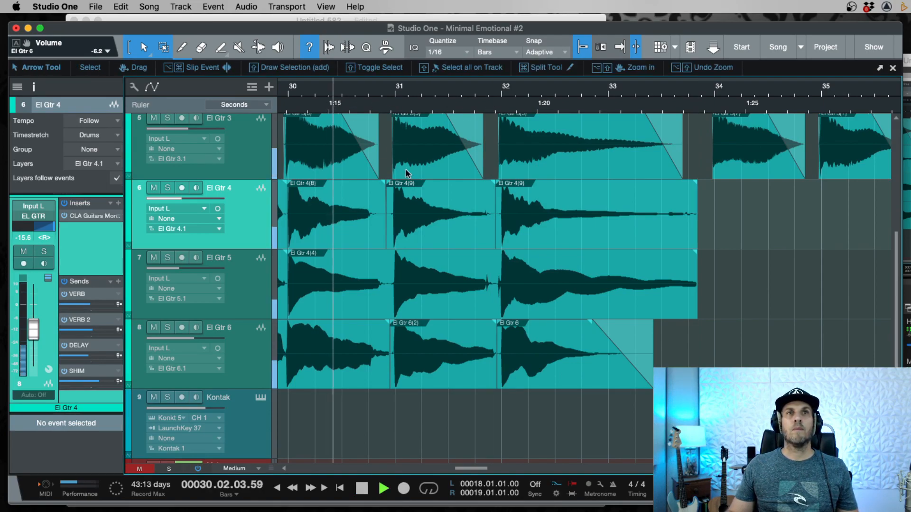
left_click(414, 240)
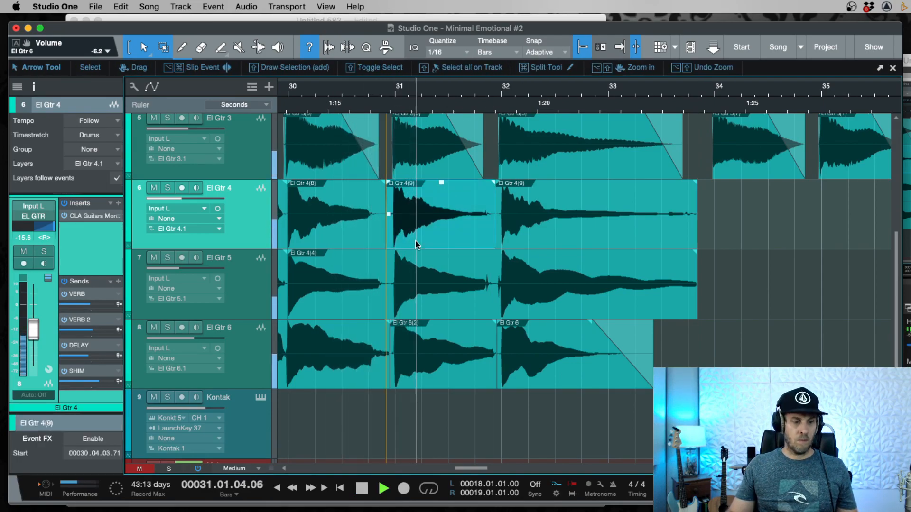
left_click(563, 235)
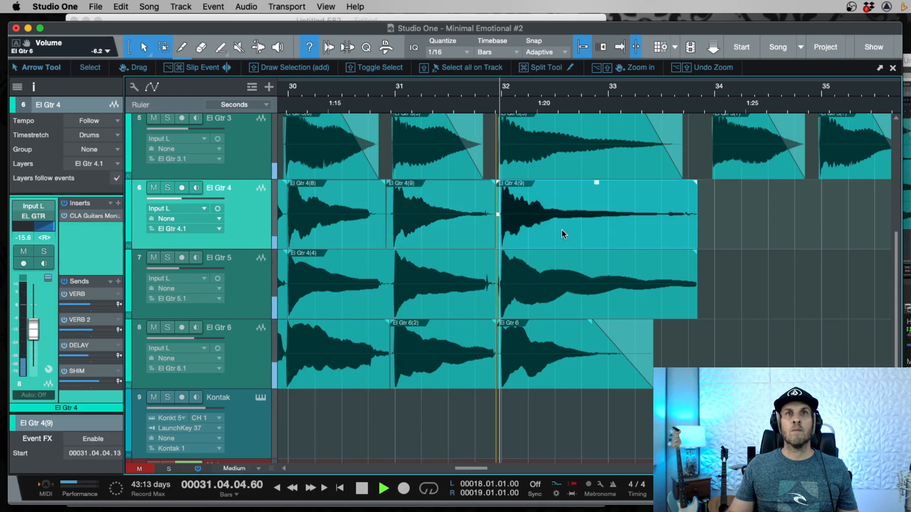
key("space")
Step: Remove the noise in El Gtr 5 between 31.4.2.70 and the bar 32 chord, and give that chord a 14.3 ms fade-in
key("e")
key("e")
key("e")
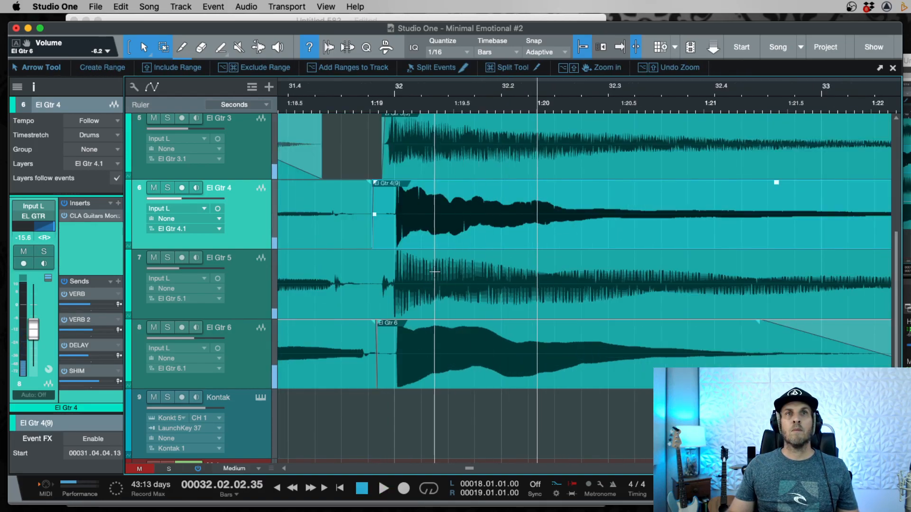
left_click_drag(393, 258, 334, 266)
key("super+z")
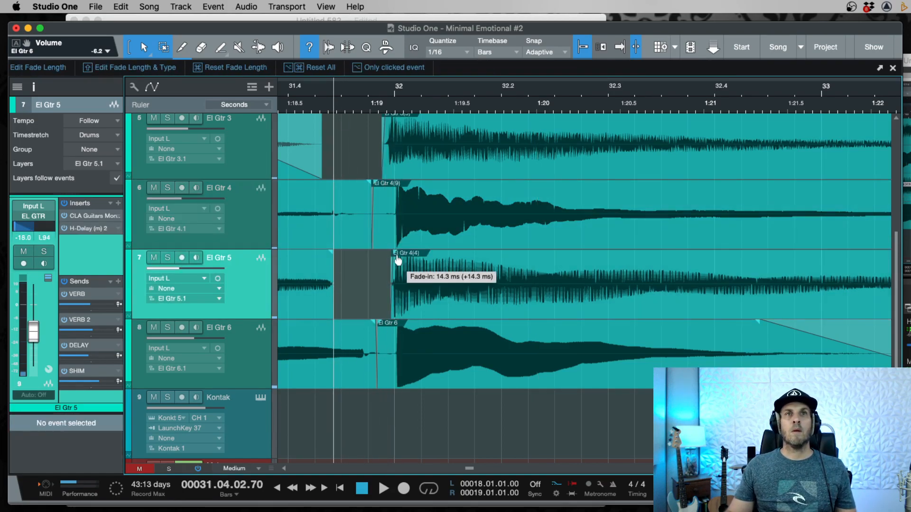
Step: Add long fade-outs to the last events of El Gtr 5 and El Gtr 4, from about bar 33 to their ends
key("w")
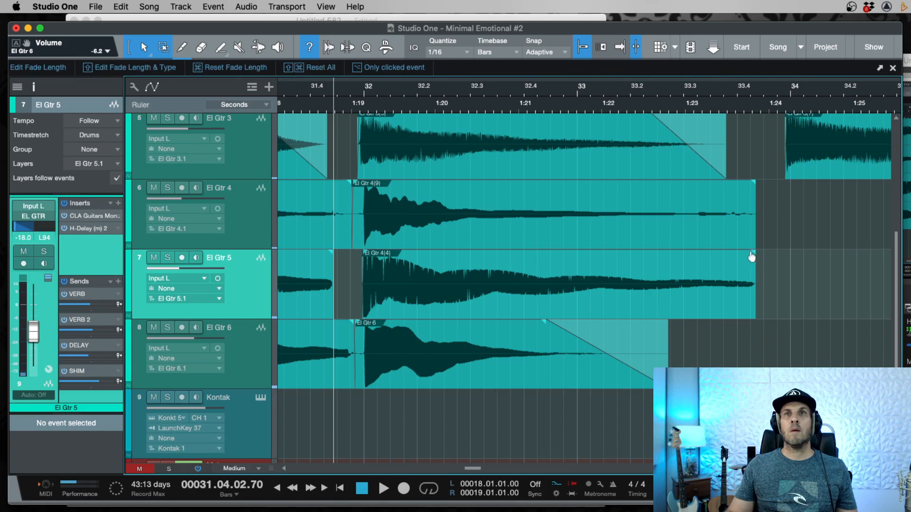
left_click_drag(755, 257, 573, 258)
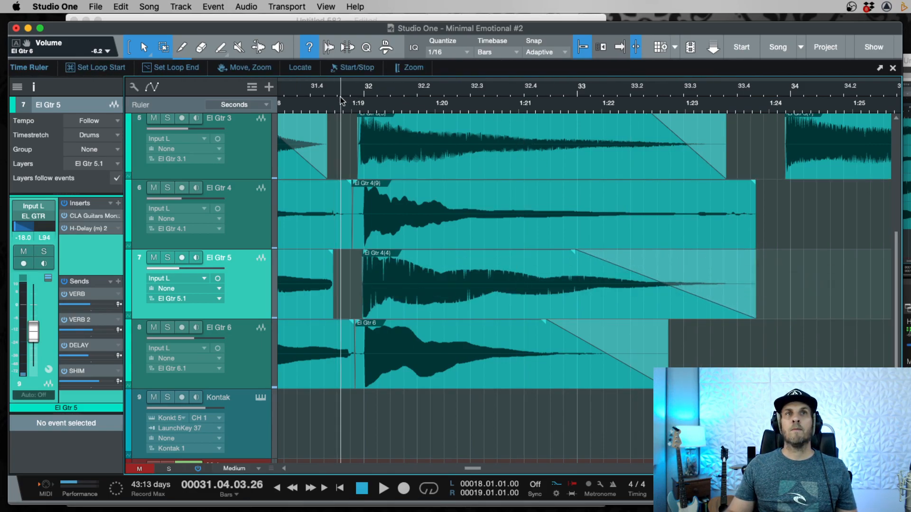
key("space")
left_click_drag(755, 184, 552, 184)
key("w")
key("w")
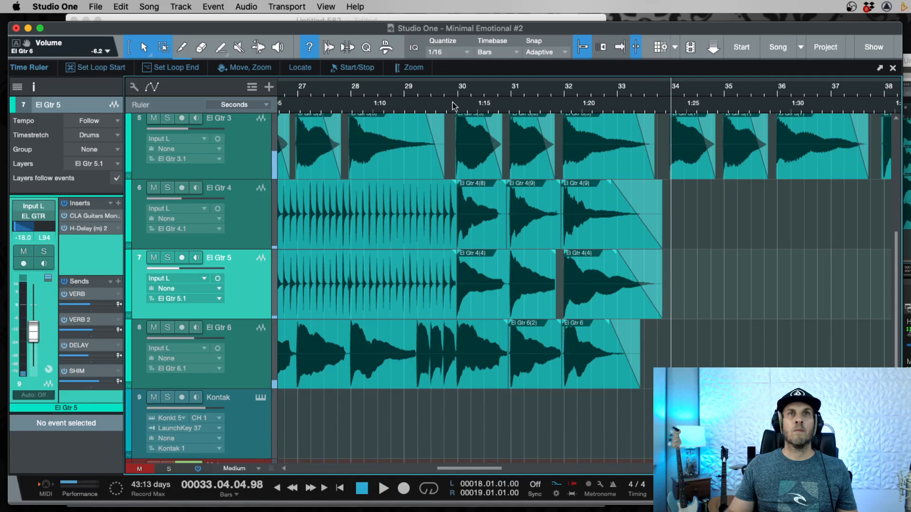
Step: Split El Gtr 5 before the bar 31 chord at about 30.4.4.34 and add a fade-out to the bar 30 chord
left_click_drag(454, 106, 446, 142)
mouse_move(660, 183)
left_mouse_down()
mouse_move(629, 191)
mouse_move(663, 184)
left_mouse_up()
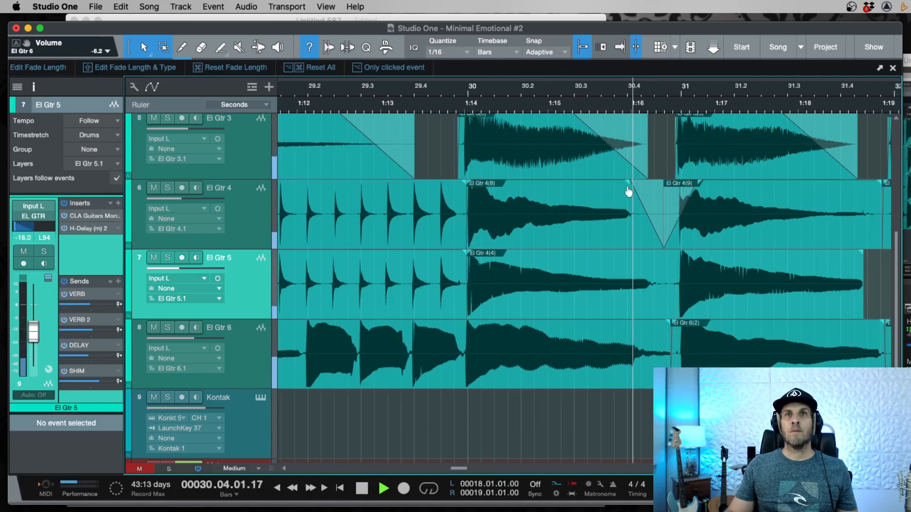
left_click(674, 260)
key("space")
left_click_drag(671, 258, 561, 259)
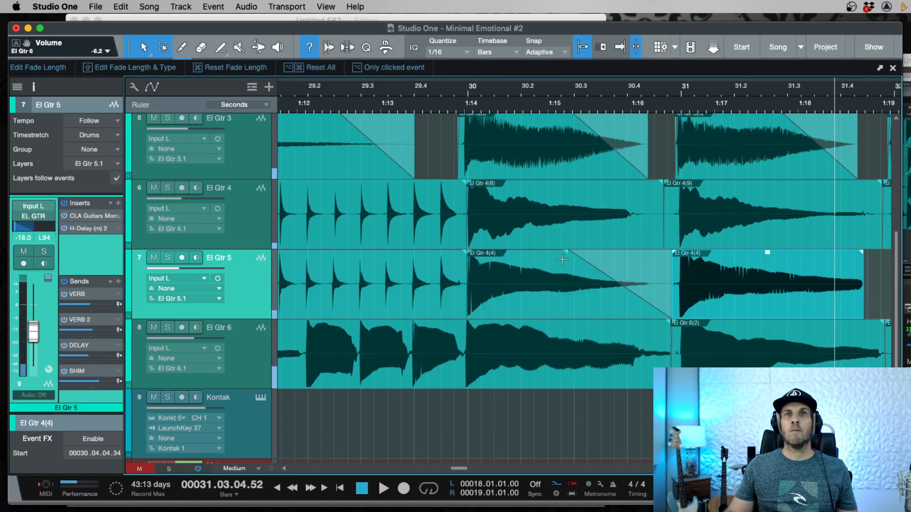
Step: Trim the noise from El Gtr 4 between 30.4.2.33 and the bar 31 chord, and fade out the bar 30 chord
left_click_drag(660, 184, 599, 190)
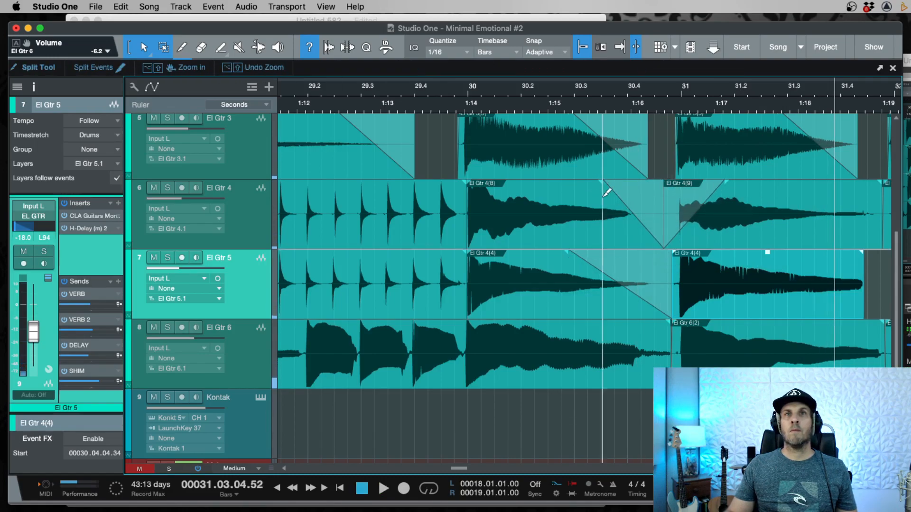
key("super+z")
left_click(672, 238)
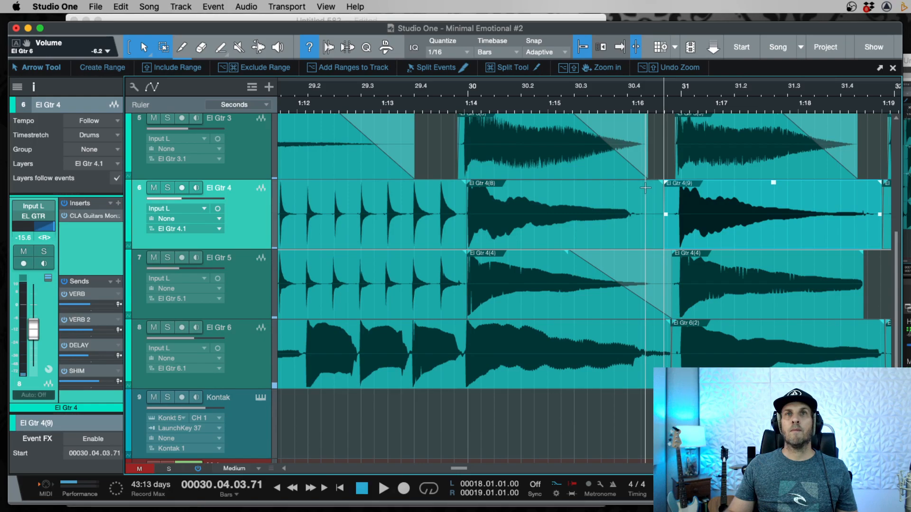
left_click_drag(665, 214, 671, 215)
left_click(647, 218)
left_click_drag(641, 184, 588, 189)
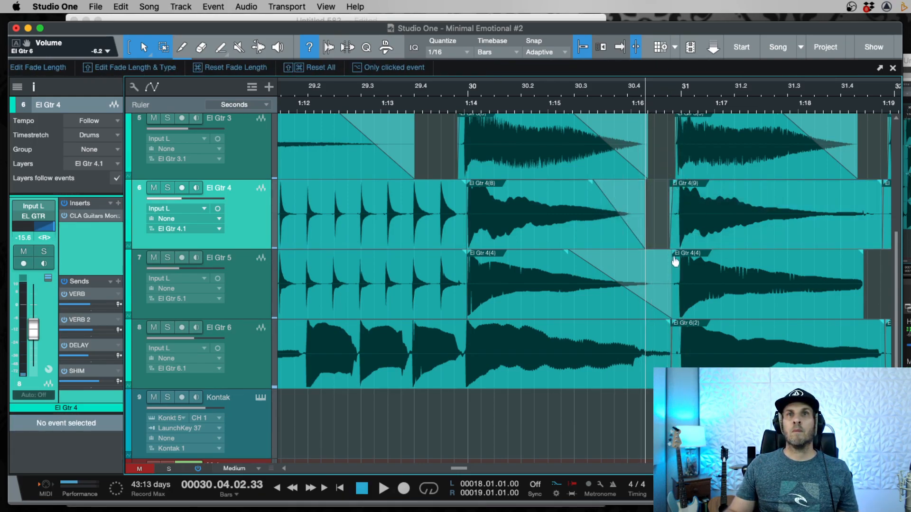
Step: Add a fade-out of about 558 ms to the El Gtr 5 chord event at bar 31
left_click_drag(860, 252, 812, 264)
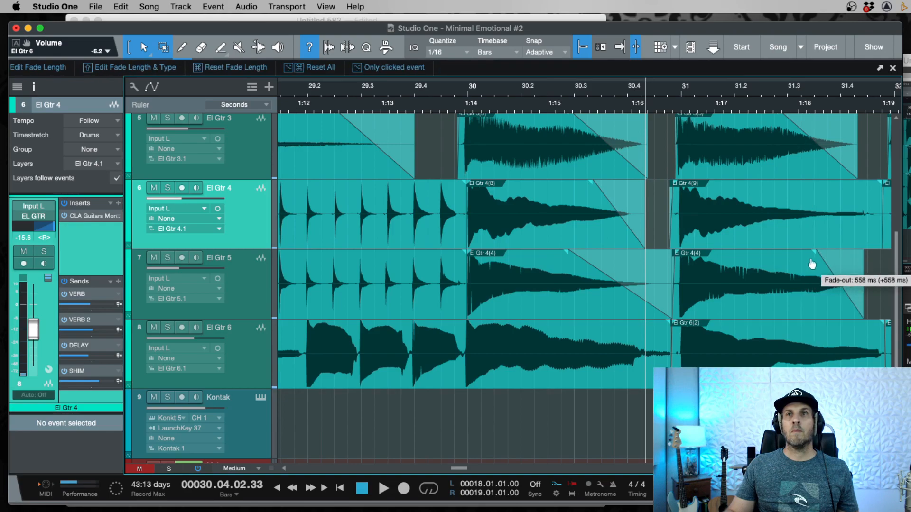
key("w")
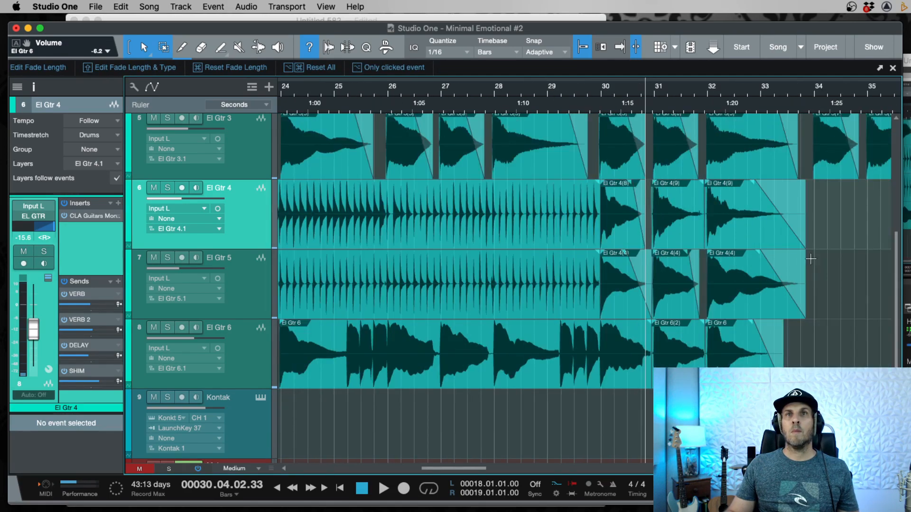
key("w")
Step: Trim away the empty start of the El Gtr 4 and El Gtr 5 events up to about 17.4.2.04
left_click(372, 230)
key("e")
key("e")
key("e")
key("e")
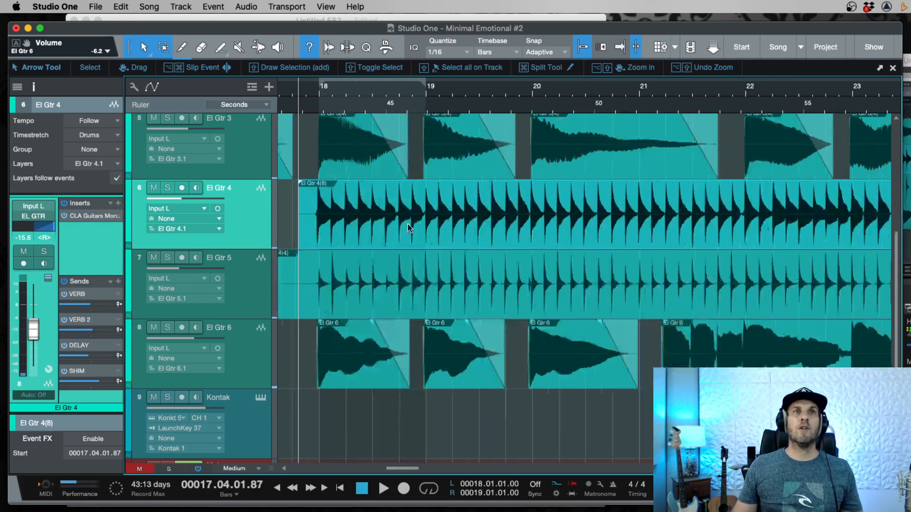
key("w")
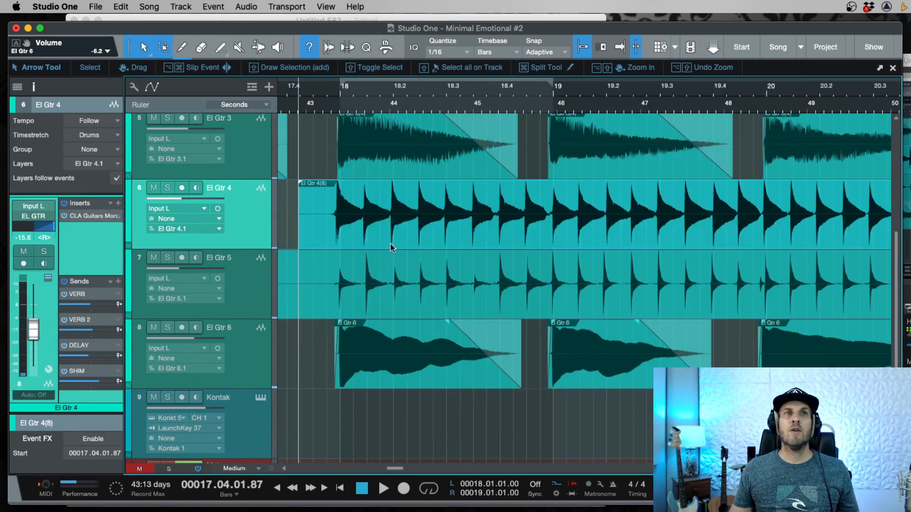
scroll(392, 247, "left", 5)
left_click_drag(387, 244, 484, 265)
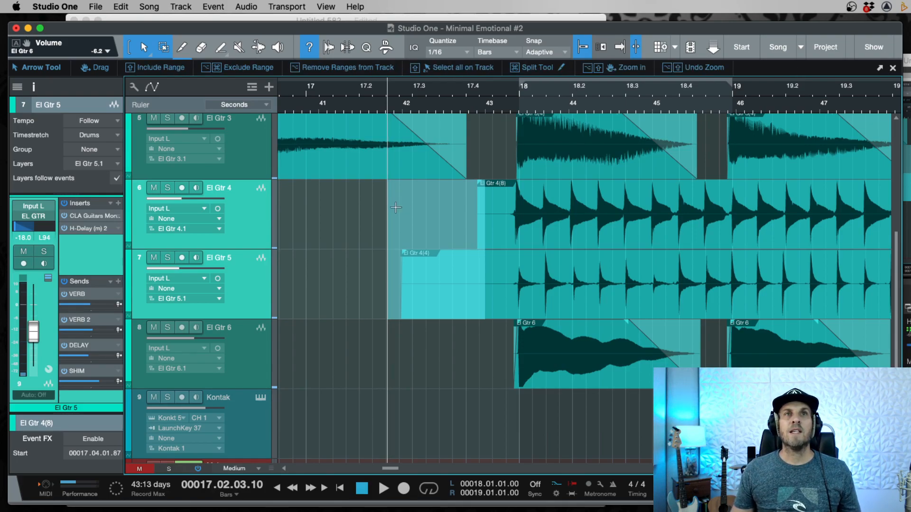
left_click(394, 205)
left_click_drag(391, 188, 480, 259)
Step: Split the section from 17.4.2.04 to just before bar 18 off El Gtr 4 and El Gtr 5, and mute the El Gtr 5 piece
left_click_drag(472, 223, 509, 266)
key("alt+x")
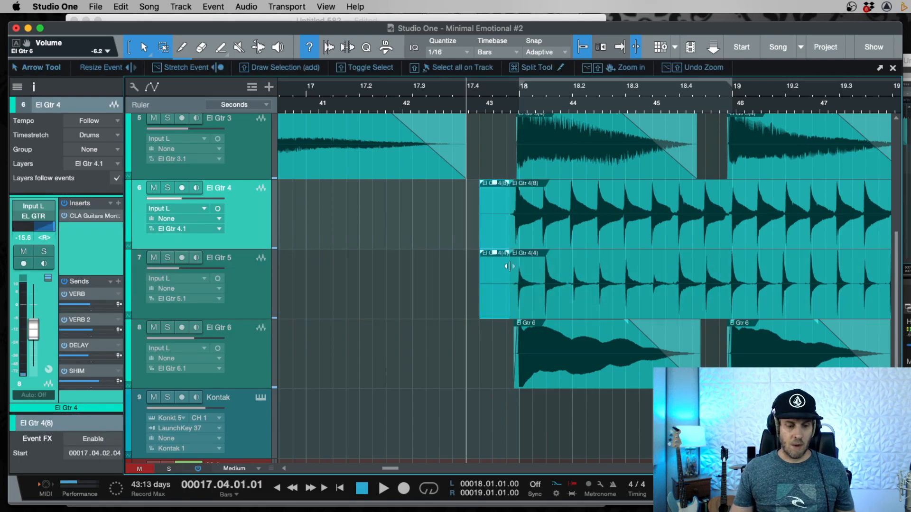
left_click(497, 295)
left_click(494, 235, "shift")
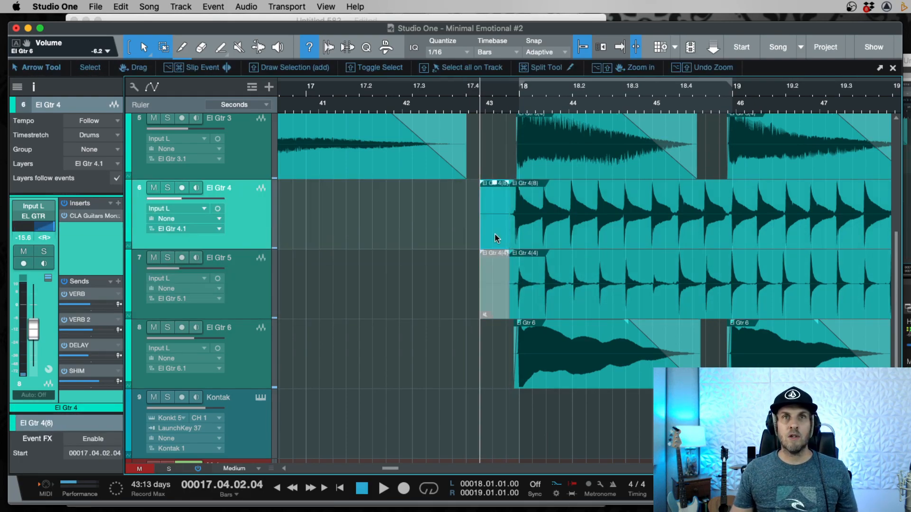
Step: Mute the short El Gtr 4 piece just before bar 18 and select the long El Gtr 4 event that follows it
mouse_move(510, 243)
left_mouse_down()
mouse_move(705, 241)
mouse_move(507, 237)
mouse_move(537, 240)
mouse_move(519, 240)
left_mouse_up()
key("e")
key("e")
key("e")
key("w")
key("w")
key("w")
key("w")
key("w")
key("w")
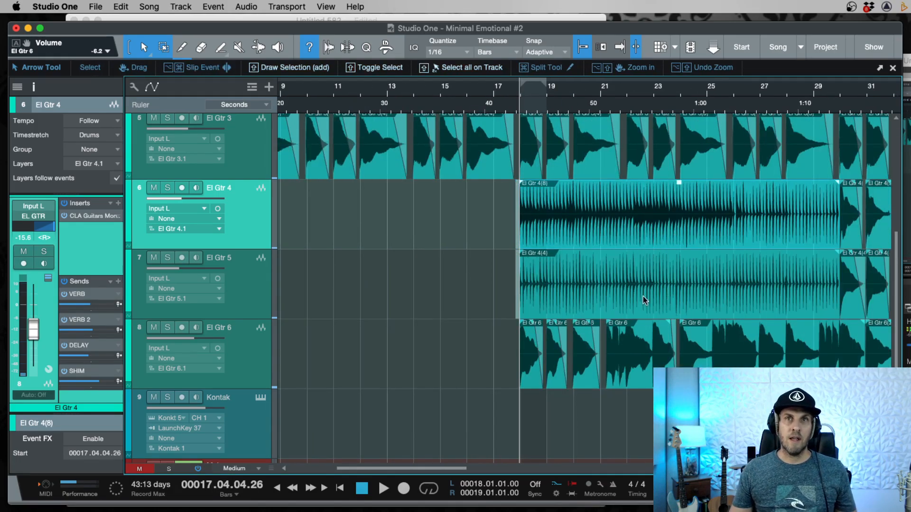
Step: Quantize the long El Gtr 4 and El Gtr 5 events starting at bar 18 together to 1/16
left_click(642, 310)
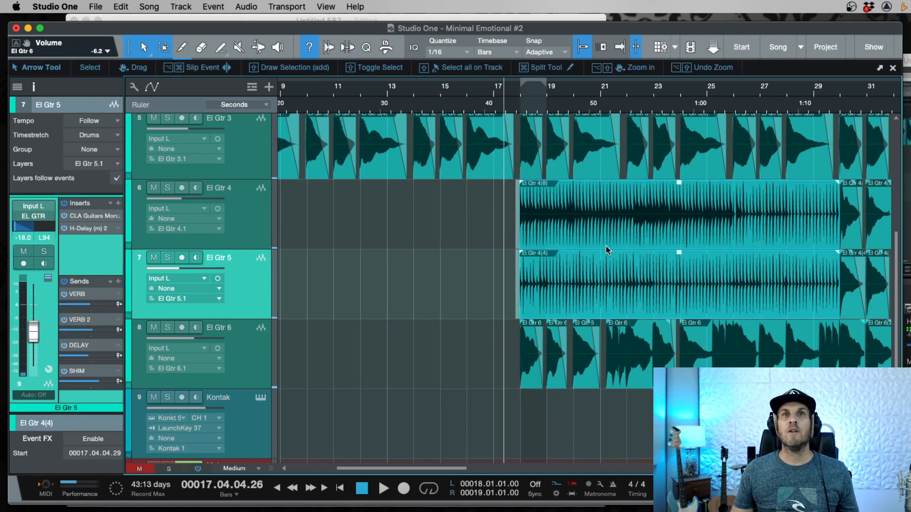
key("e")
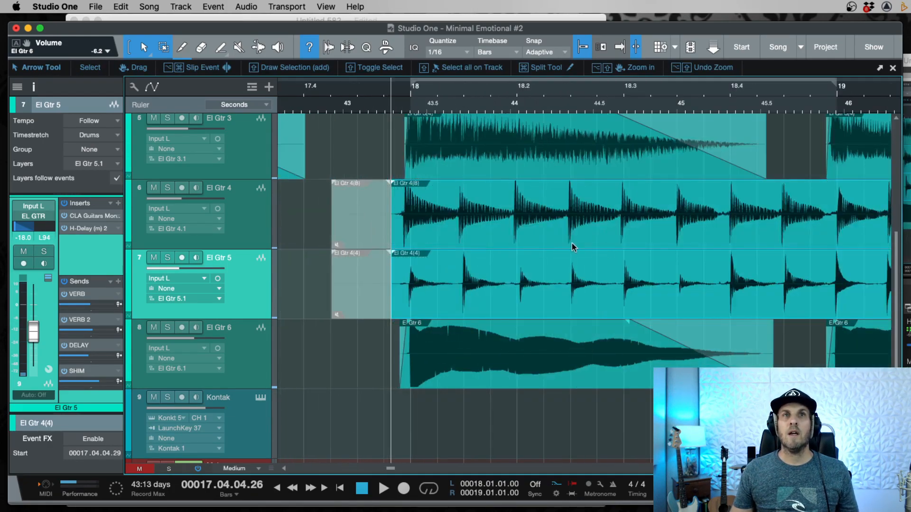
key("e")
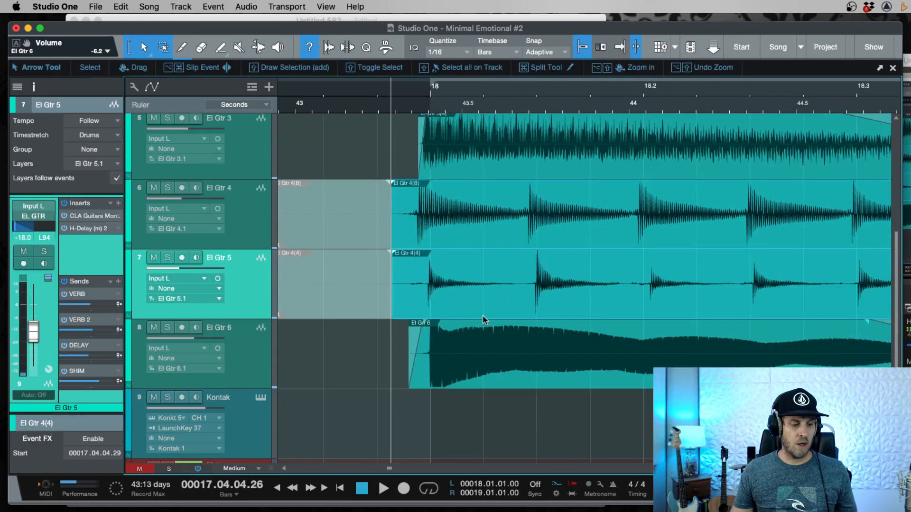
key("q")
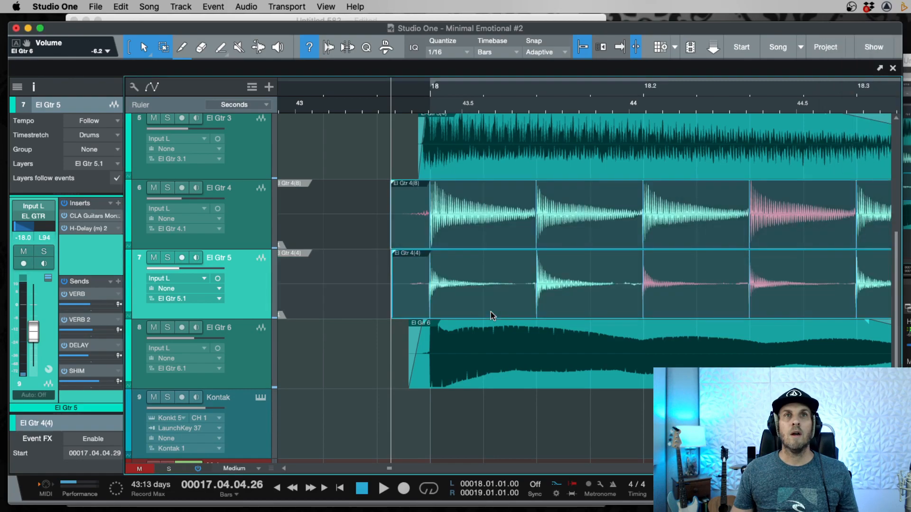
key("w")
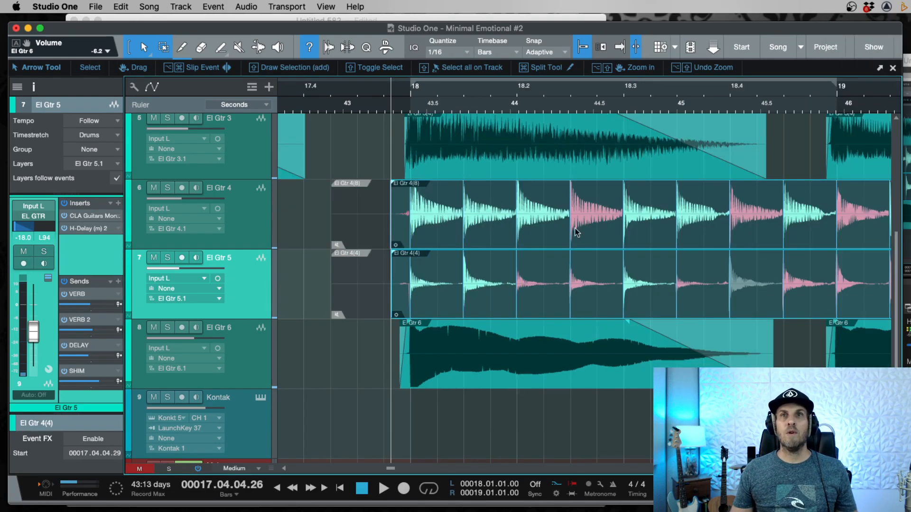
Step: Solo El Gtr 4 and El Gtr 5 and play the quantized parts from just before bar 18
left_click(169, 187)
key("e")
key("e")
key("e")
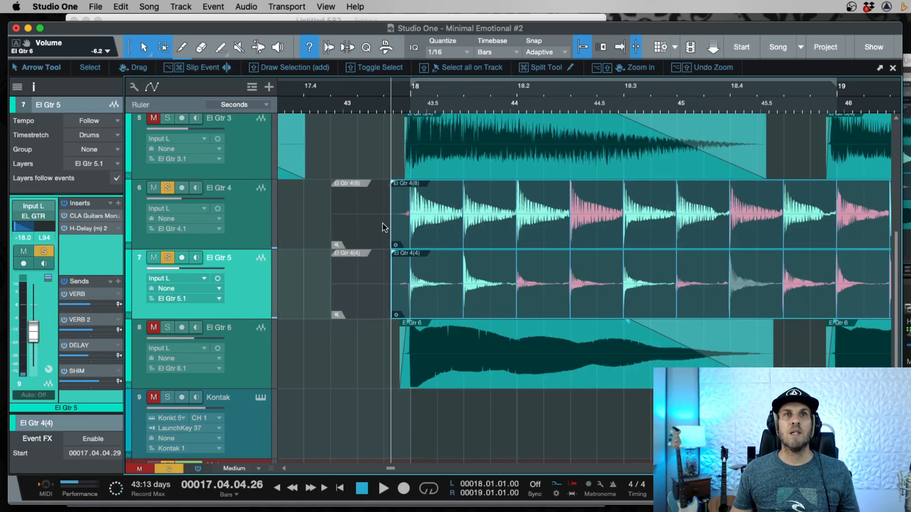
left_click(334, 228)
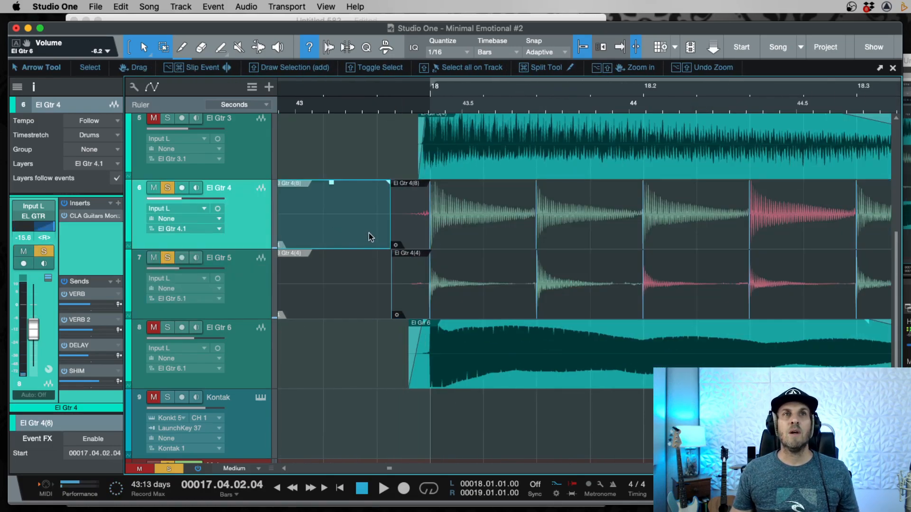
left_click_drag(388, 244, 356, 204)
key("w")
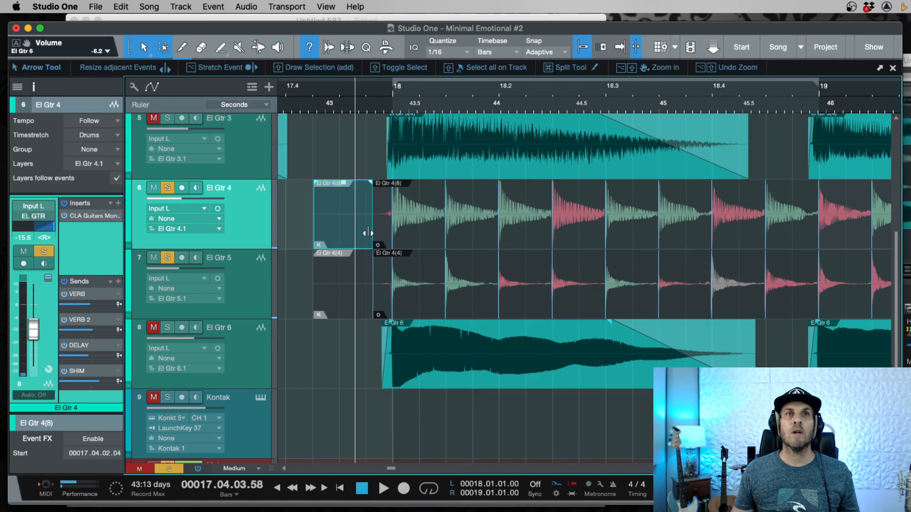
key("w")
key("w")
key("w")
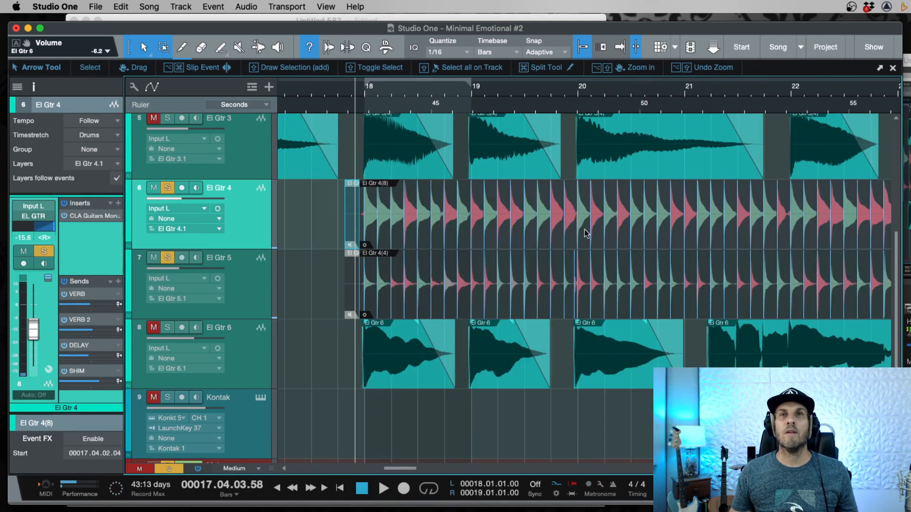
key("e")
key("e")
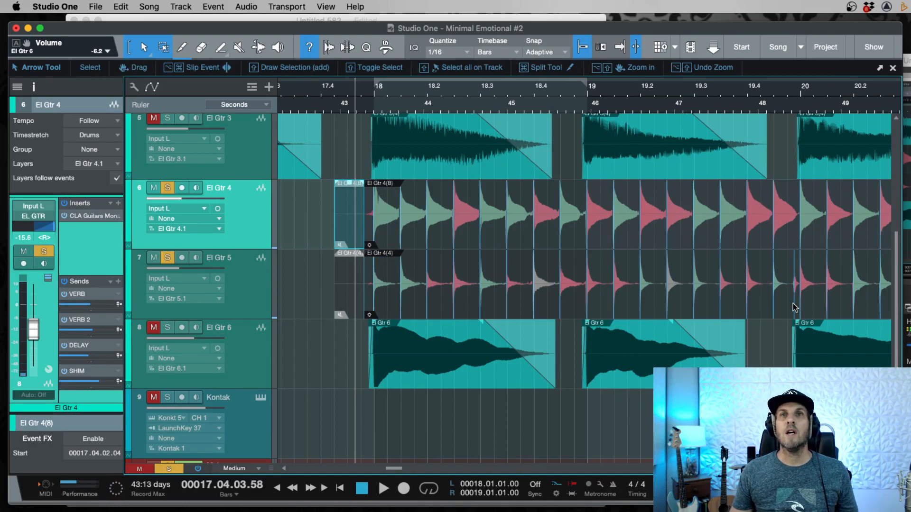
key("space")
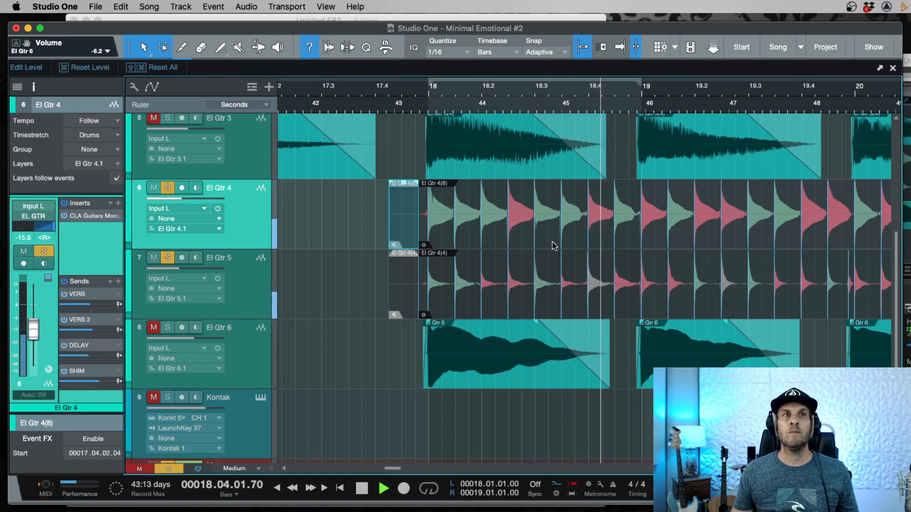
Step: Raise the El Gtr 4 and El Gtr 5 volumes together, to -6.8 dB and -9.2 dB respectively
left_click(247, 294)
left_click_drag(178, 269, 184, 269)
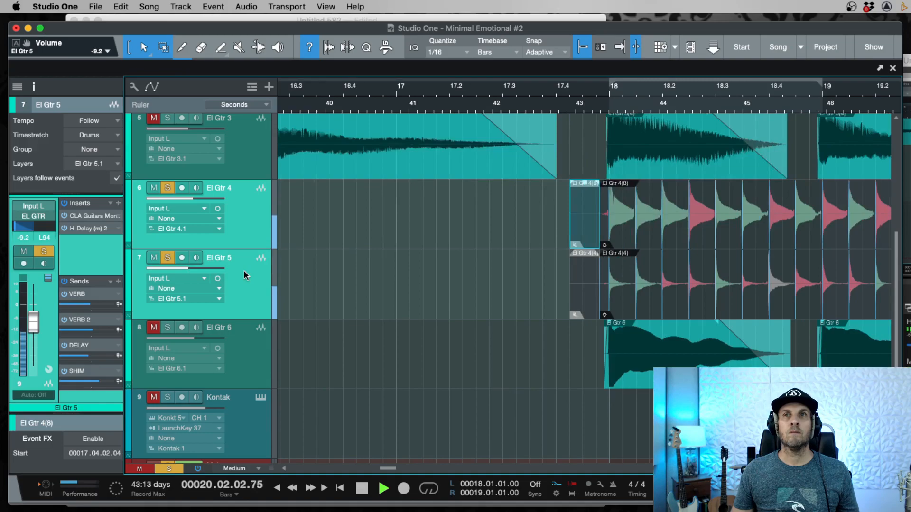
Step: Listen to the two soloed guitar tracks up to about bar 30, stop playback and unsolo them
key("w")
scroll(452, 291, "right", 5)
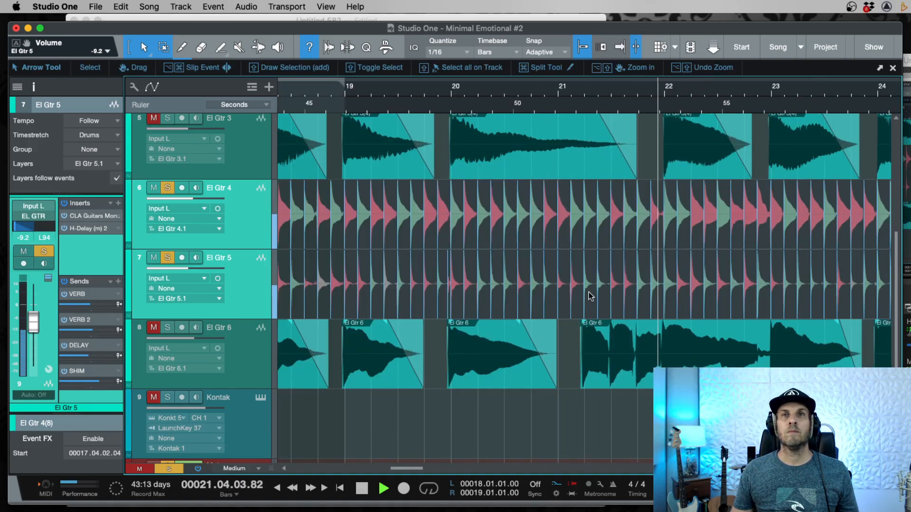
key("e")
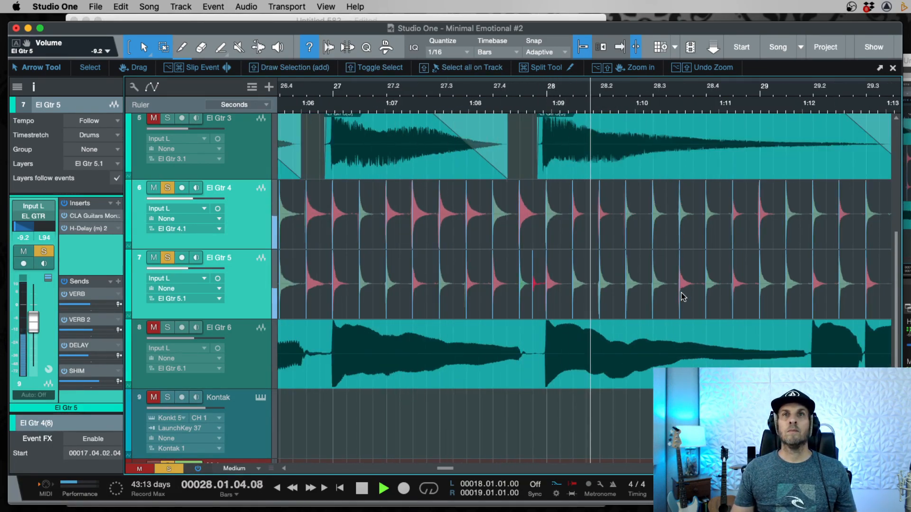
key("w")
key("w")
key("w")
key("w")
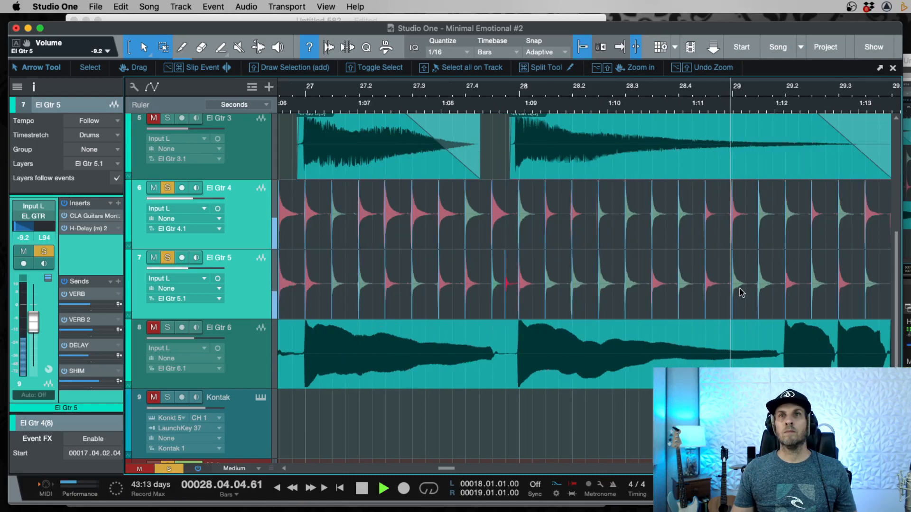
key("w")
key("w")
key("w")
key("w")
key("w")
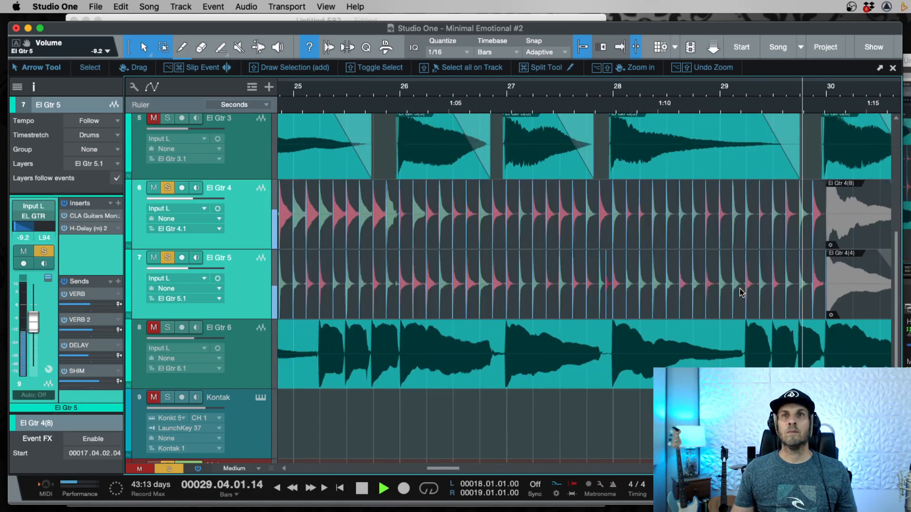
key("space")
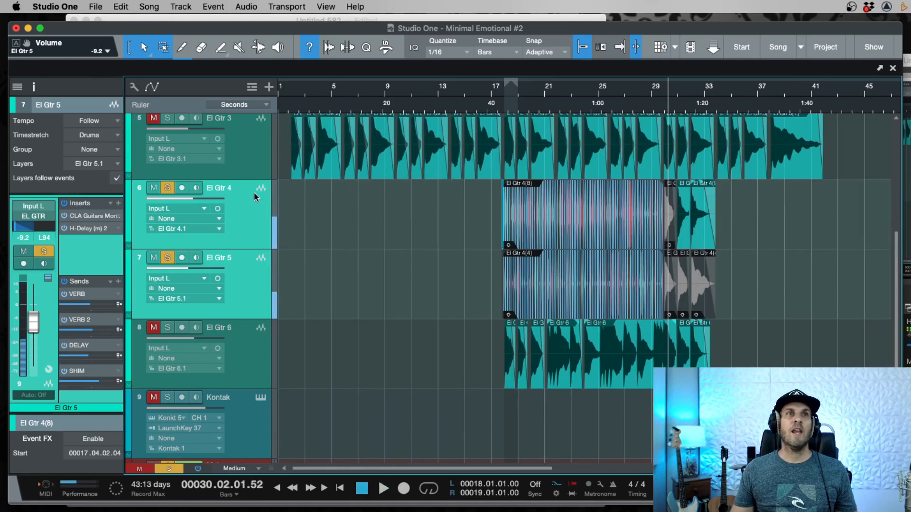
left_click(169, 192)
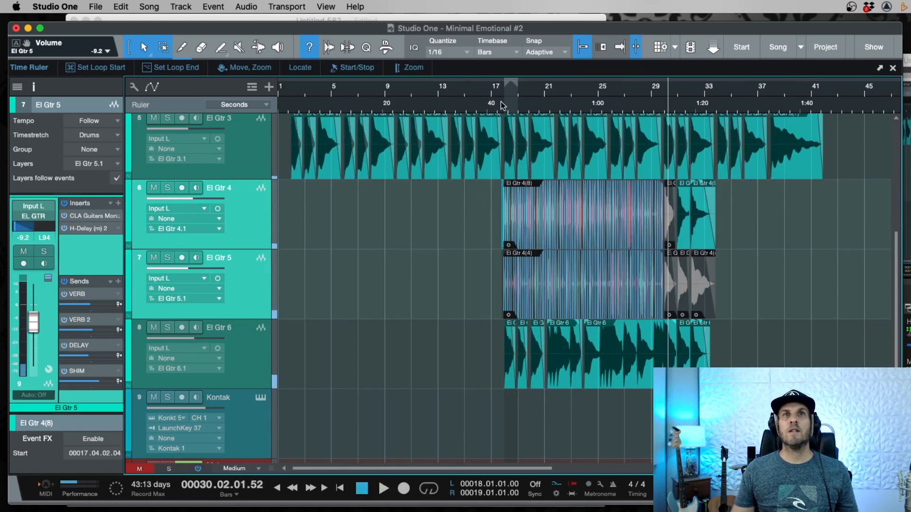
Step: Delete the short muted El Gtr 4 and El Gtr 5 pieces before bar 18
key("e")
key("e")
key("e")
key("e")
key("e")
key("e")
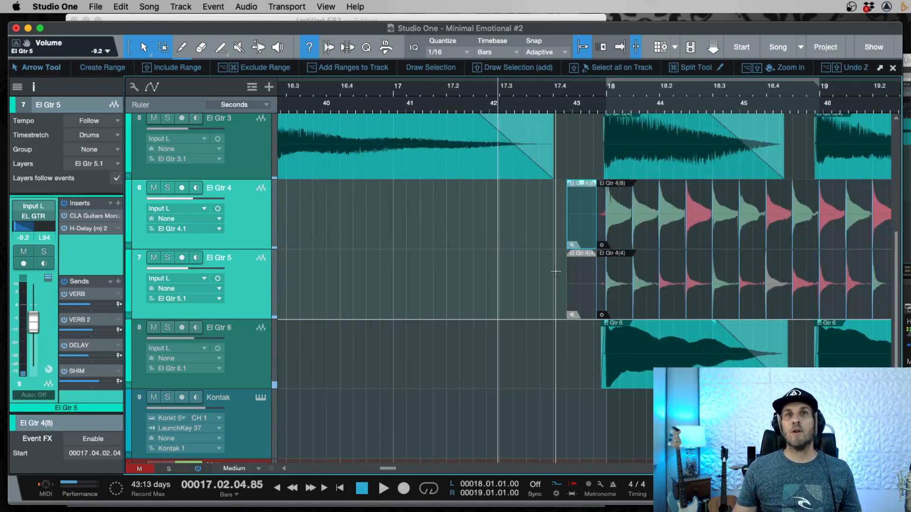
left_click(548, 312)
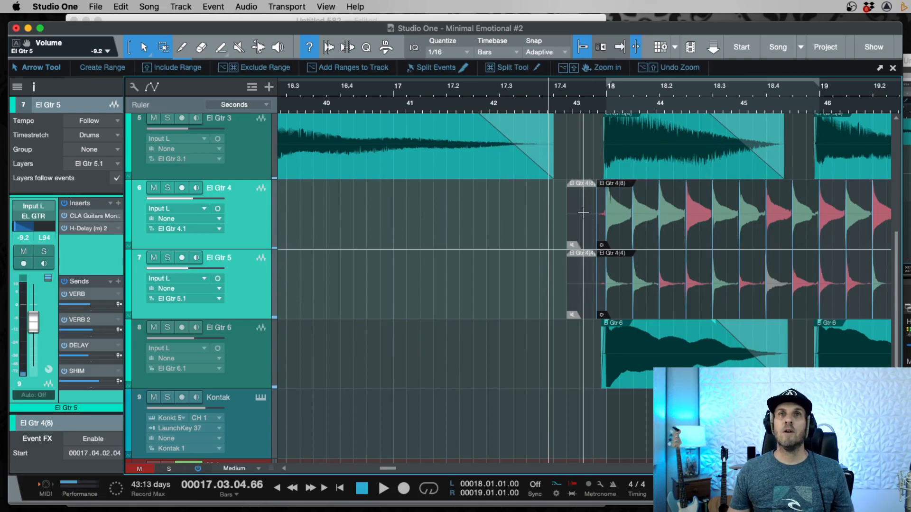
left_click_drag(584, 311, 583, 234)
key("Delete")
left_click(726, 238)
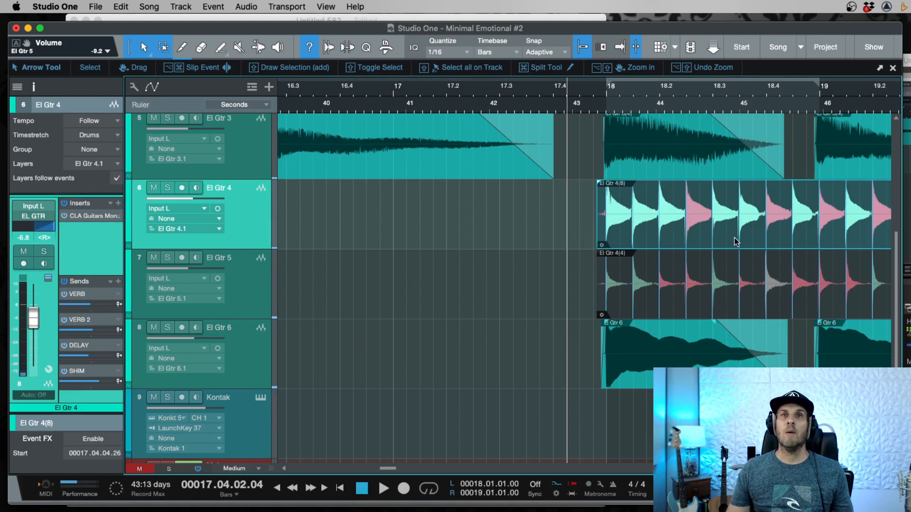
Step: Split El Gtr 5 around the stray note just before bar 20, from about 19.4.4.30 to 19.4.4.86, and delete that piece
key("w")
key("w")
key("w")
key("w")
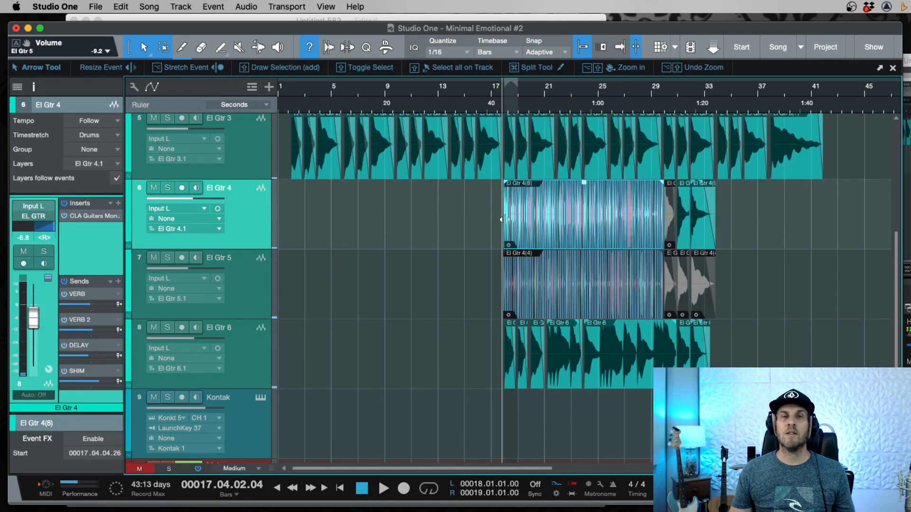
key("e")
key("e")
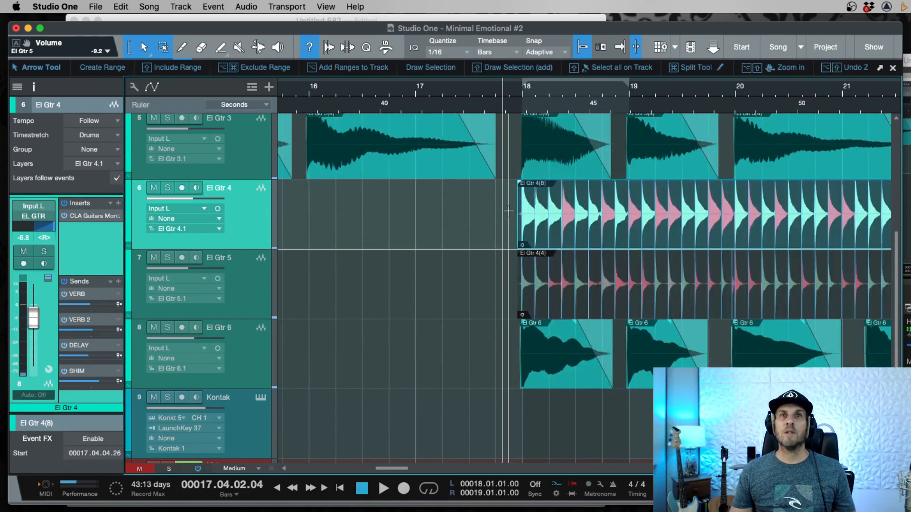
key("e")
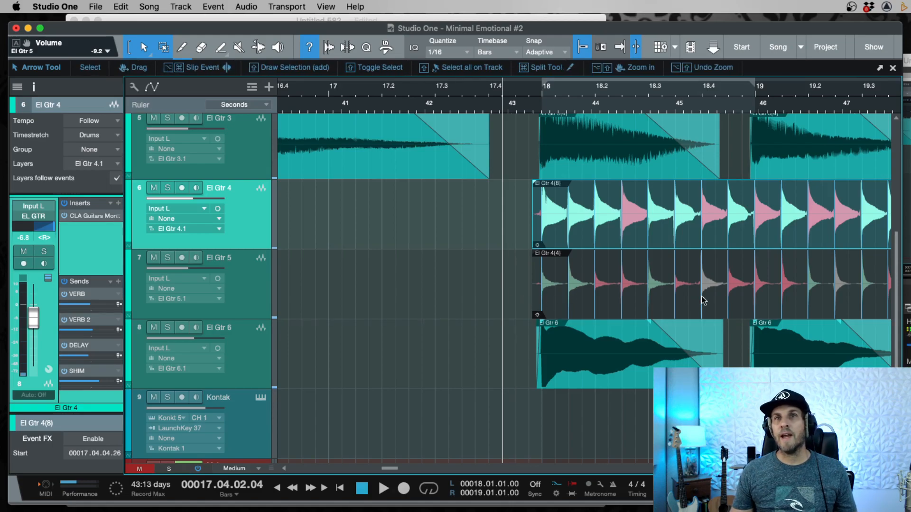
key("w")
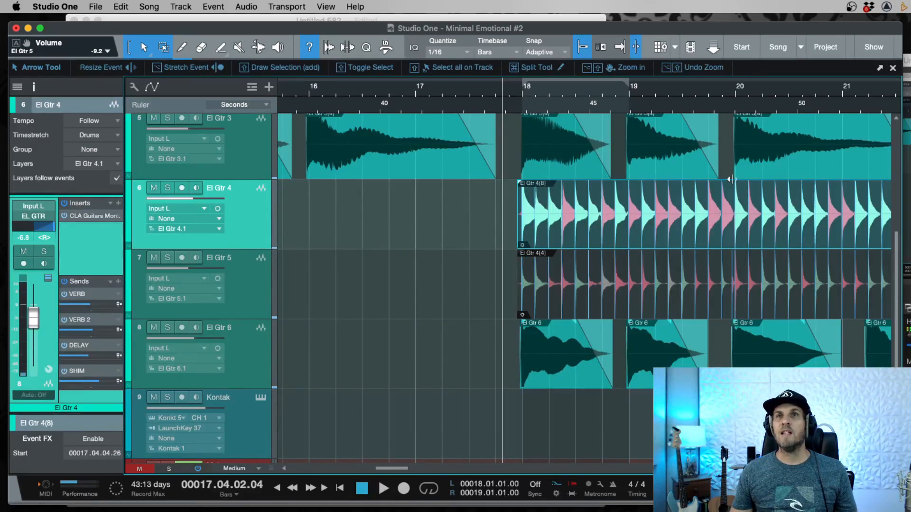
left_click_drag(734, 104, 738, 298)
key("alt")
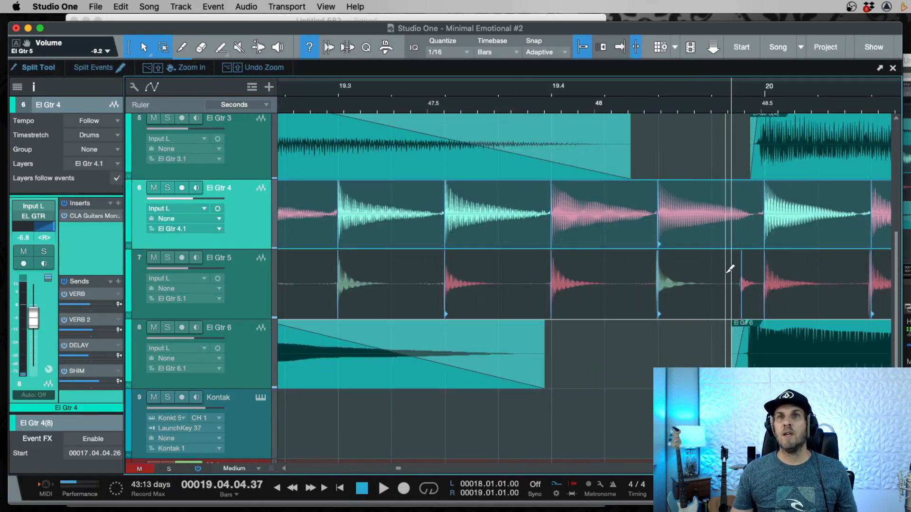
left_click(729, 269)
left_click(759, 269)
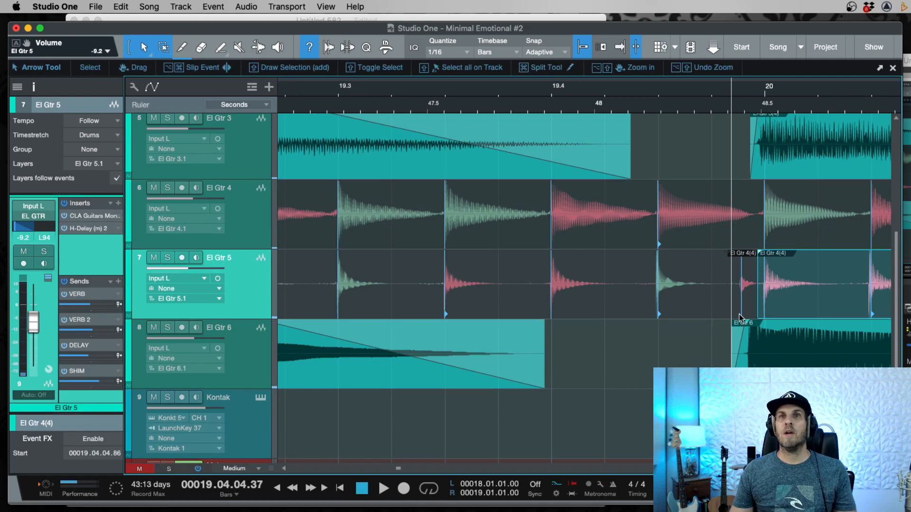
left_click(746, 314)
key("Delete")
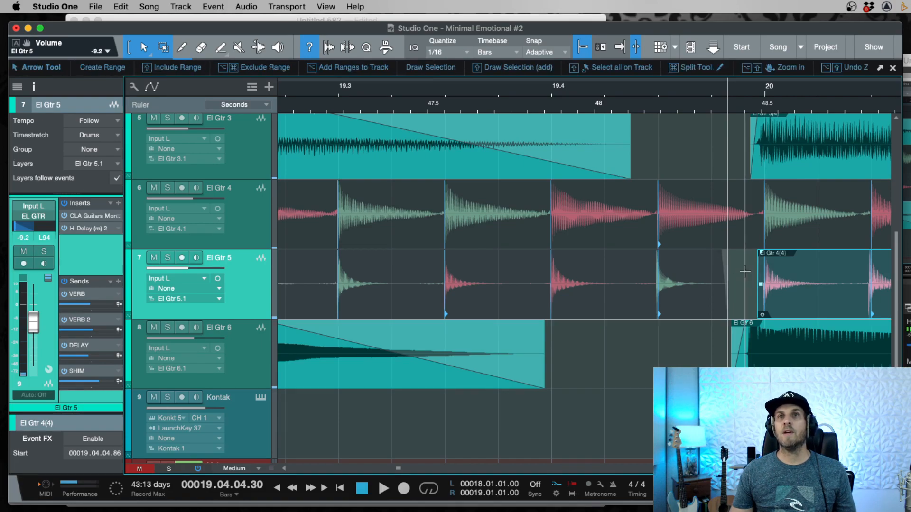
Step: Examine the El Gtr 4 and El Gtr 5 events from bar 18 to about bar 29 for remaining stray notes
key("w")
key("w")
key("w")
key("w")
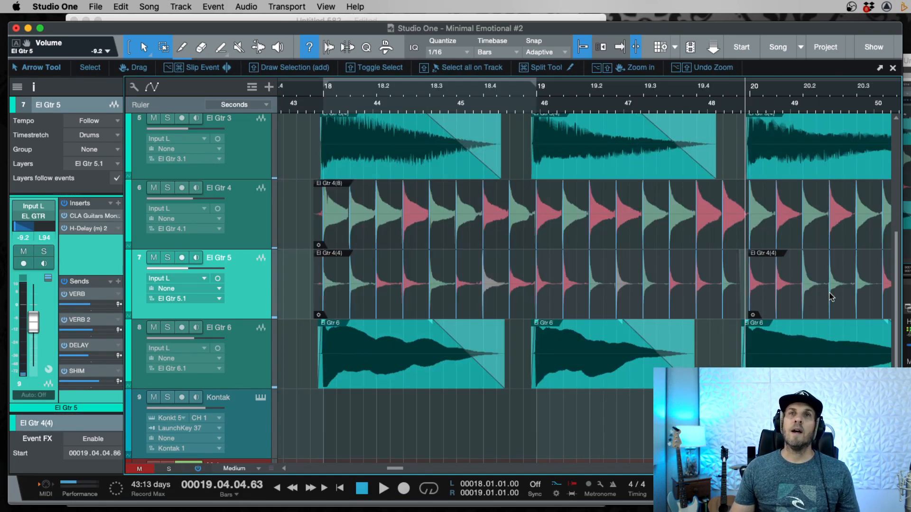
key("e")
key("e")
key("e")
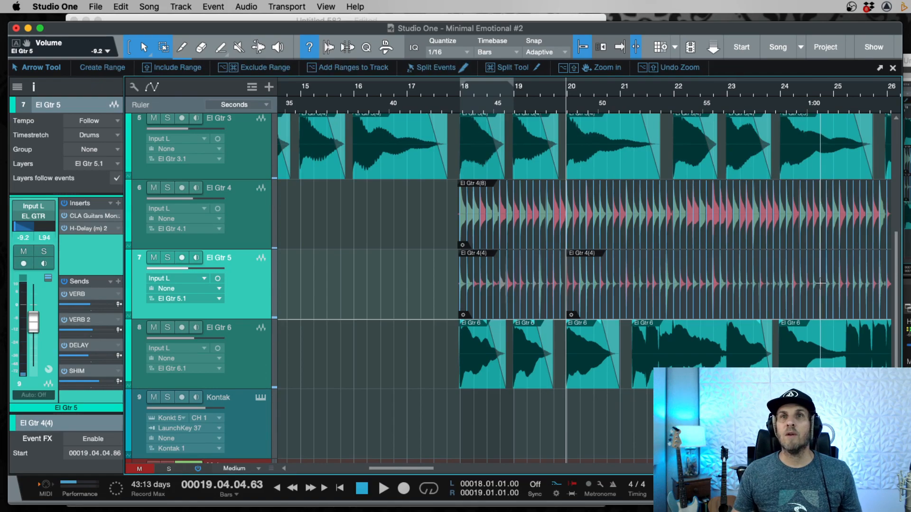
scroll(786, 288, "right", 5)
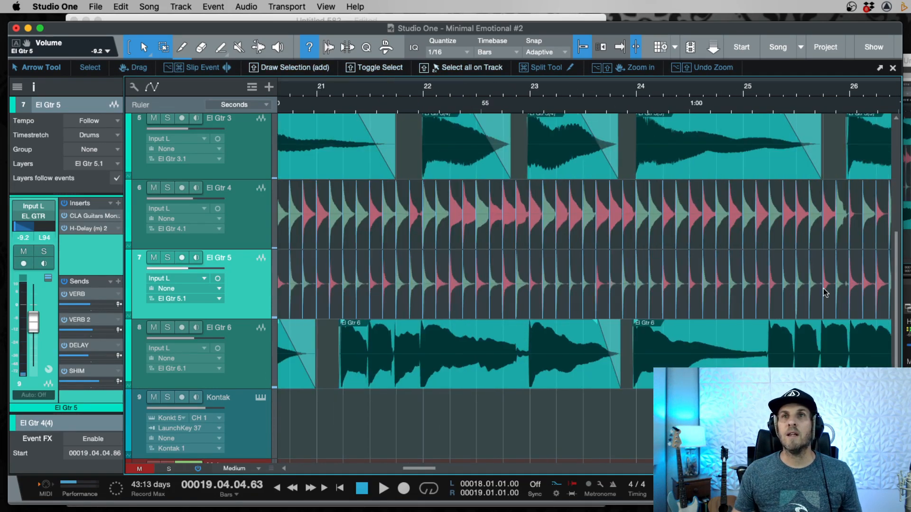
scroll(802, 290, "right", 4)
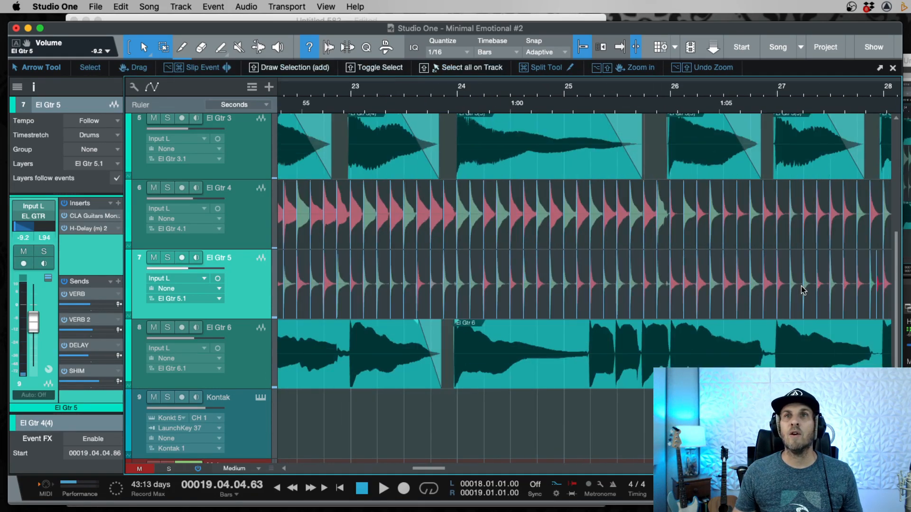
scroll(872, 289, "right", 3)
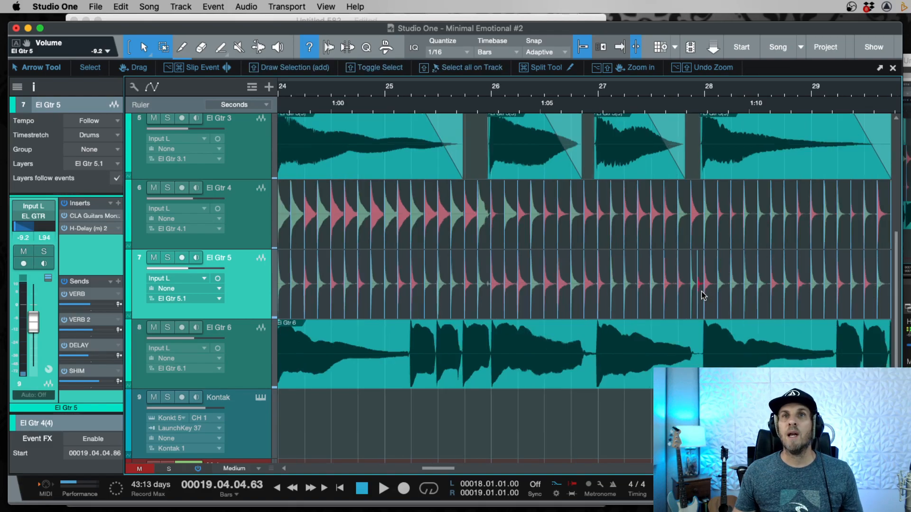
Step: Listen to the full mix from about bar 27.2 to just past bar 28, checking the stray El Gtr 5 note, and stop playback
left_click(627, 100)
scroll(628, 101, "up", 5)
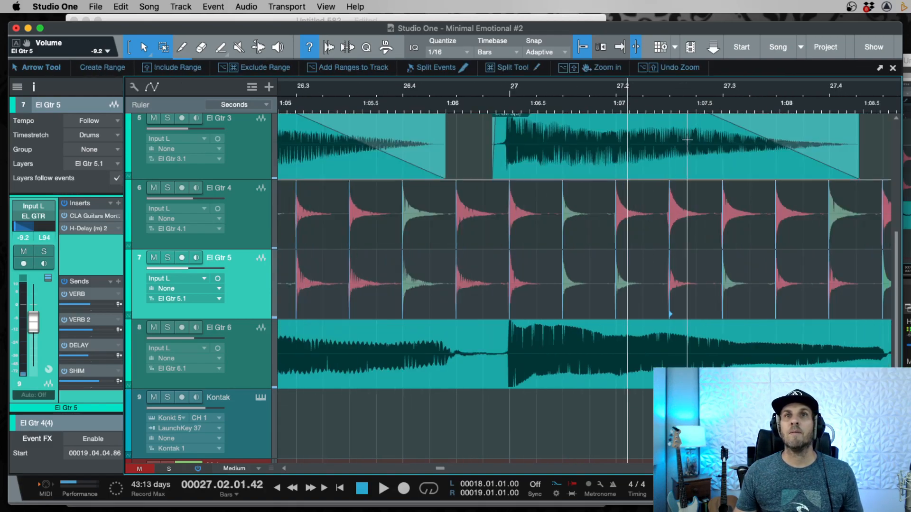
key("space")
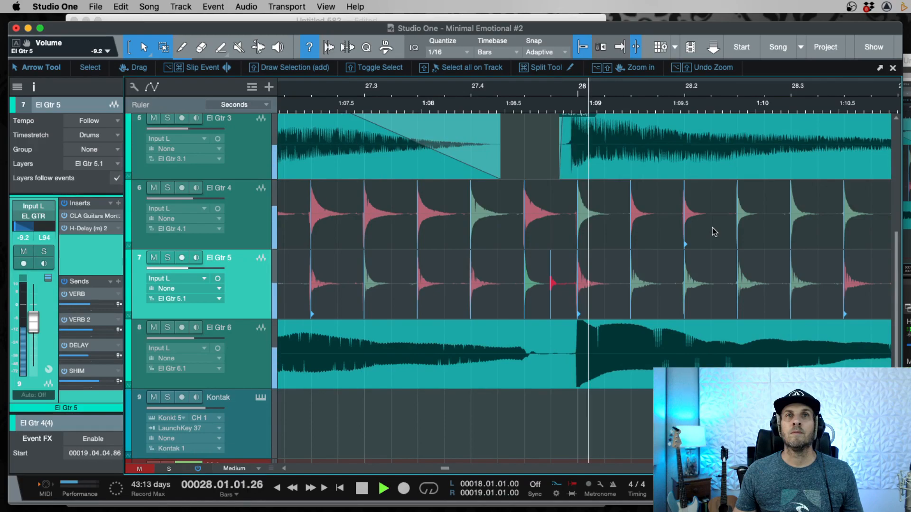
key("space")
Step: Play the song from about bar 29.3 and follow the El Gtr 4, 5 and 6 parts through their ending around bar 33
key("w")
key("w")
key("w")
key("w")
key("w")
key("w")
key("w")
key("w")
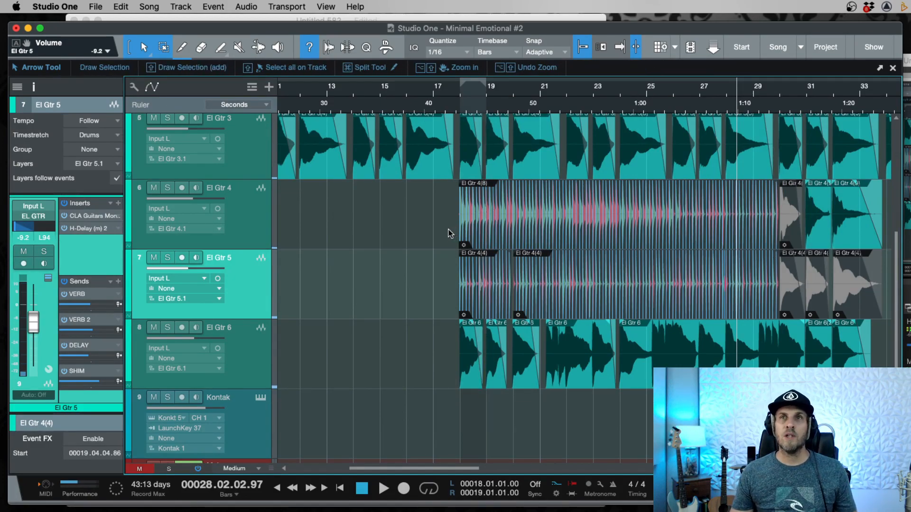
left_click(772, 97)
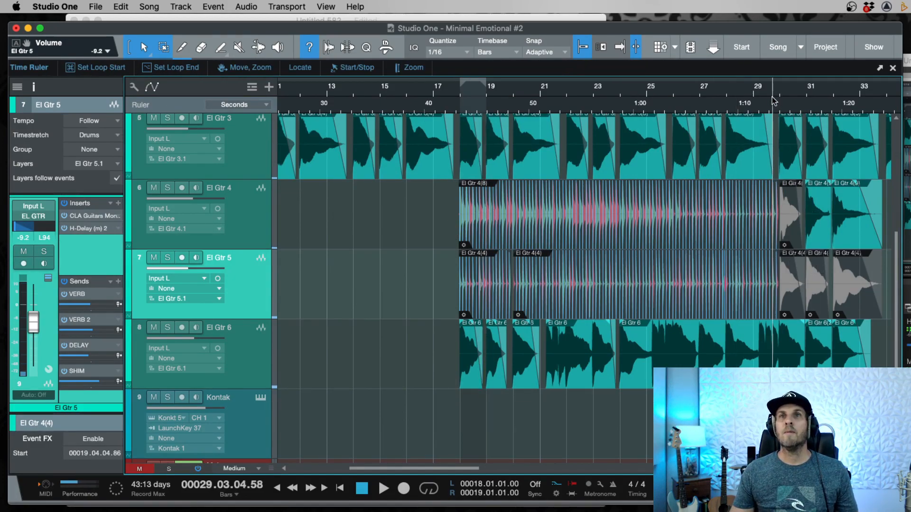
key("space")
scroll(678, 199, "up", 5)
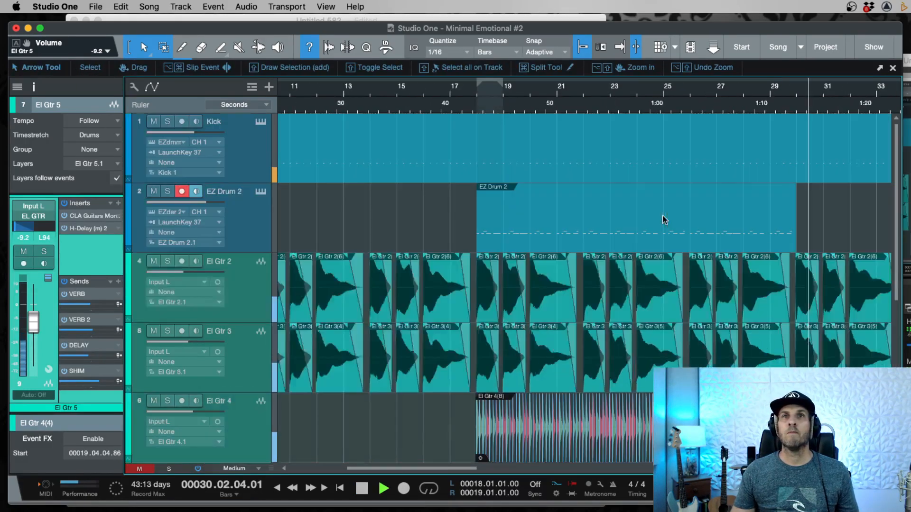
key("w")
scroll(701, 263, "down", 5)
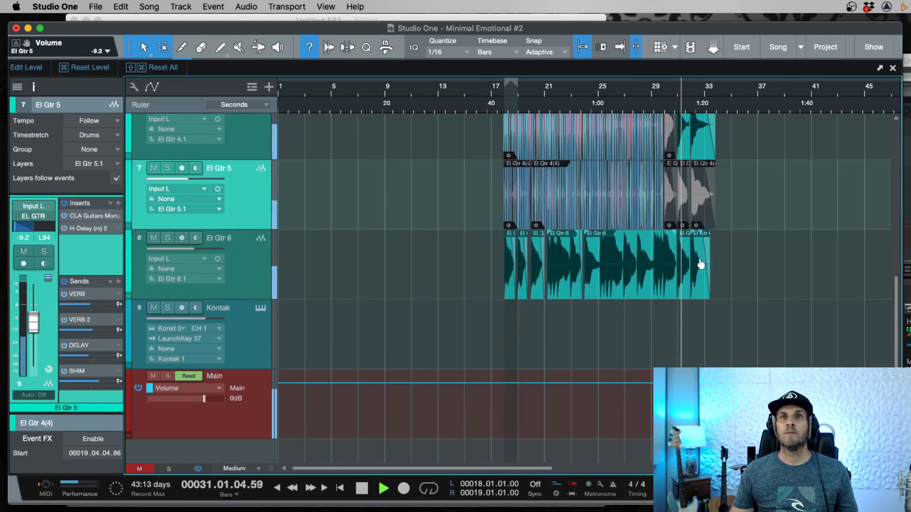
scroll(700, 264, "up", 5)
scroll(701, 263, "down", 5)
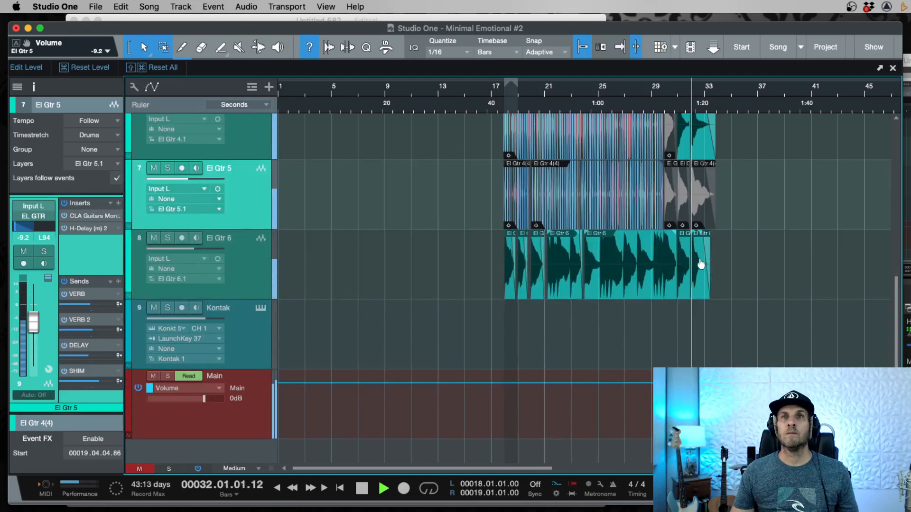
key("e")
key("e")
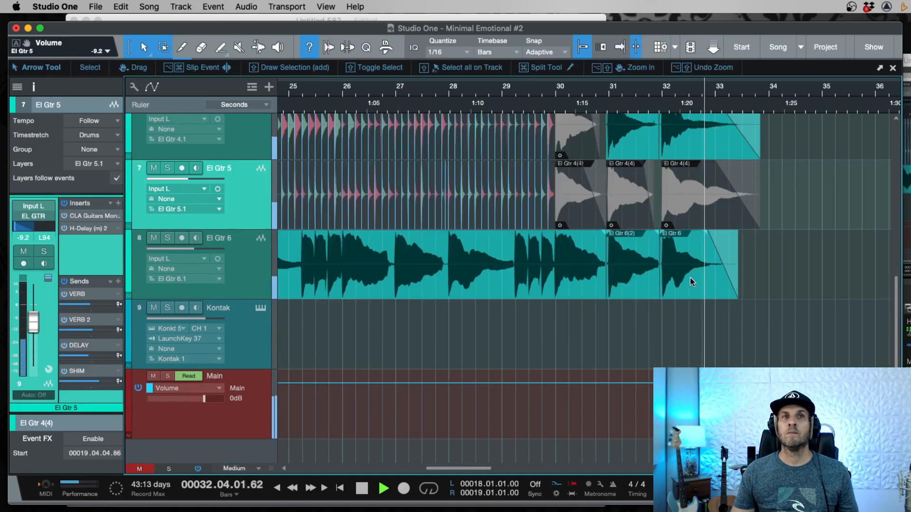
key("w")
key("w")
key("w")
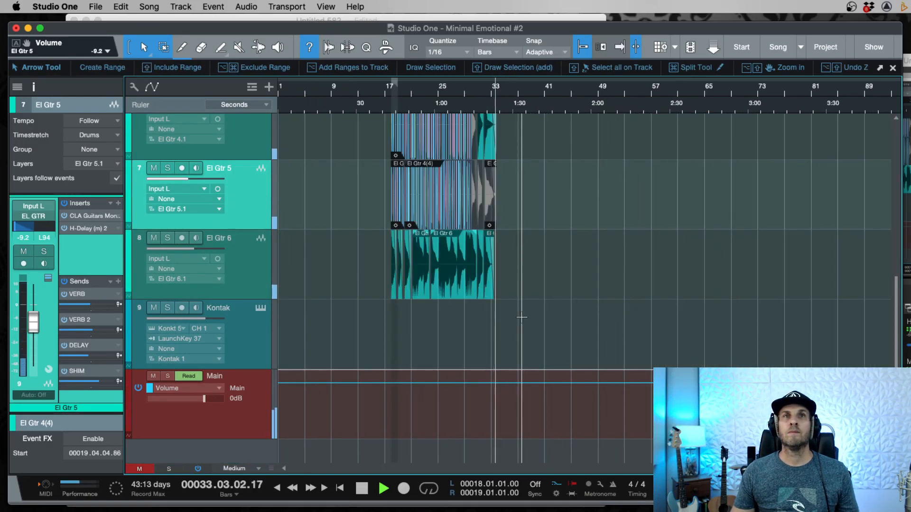
Step: Reduce the arrangement's track height from Medium to Normal and return to the Arrow tool
scroll(521, 318, "up", 5)
key("3")
key("shift+w")
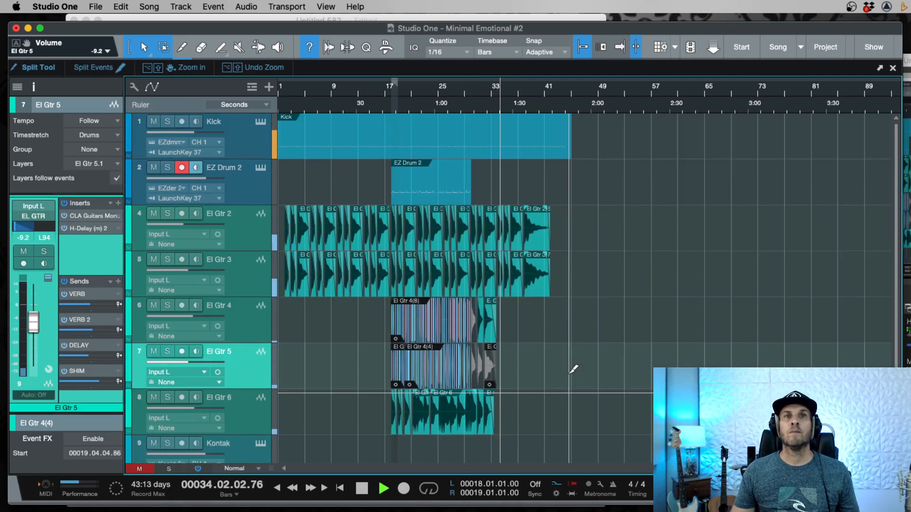
key("1")
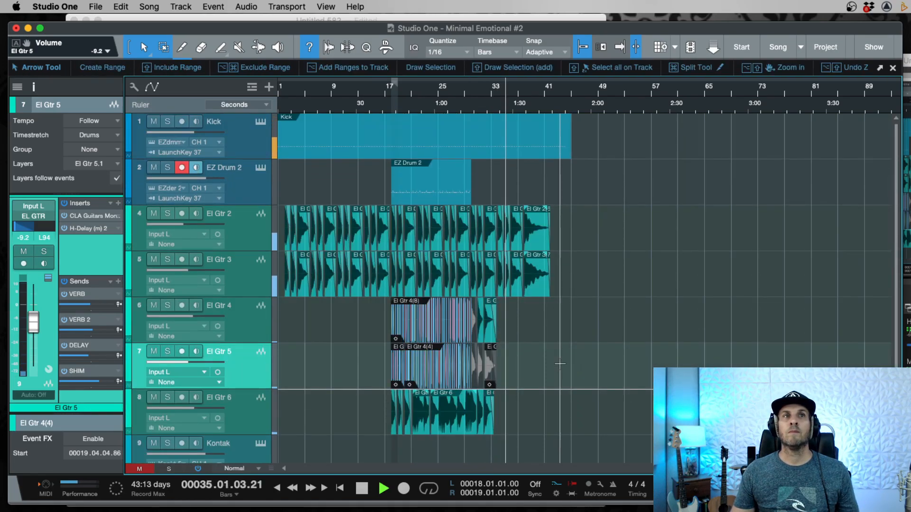